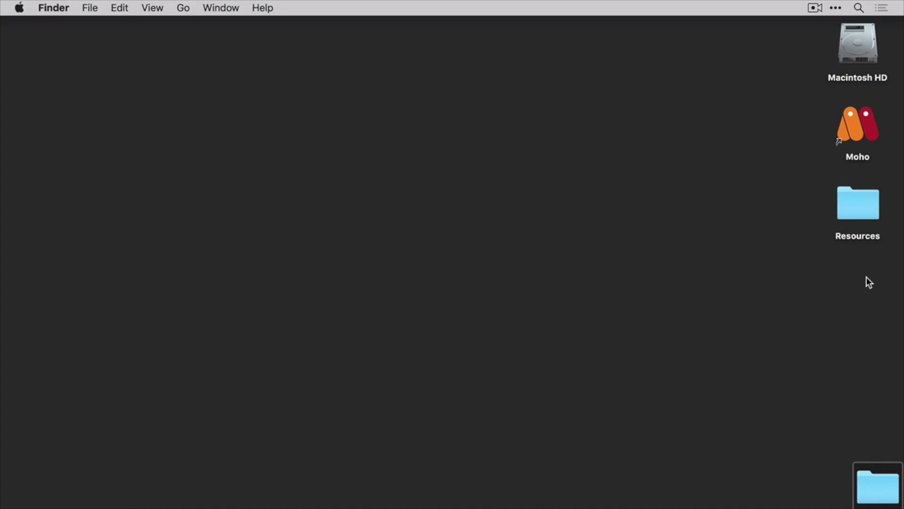
View Fred-Sketch.png from the Resources folder in Preview, then launch Moho.
{"action": "double_click", "coordinate": [858, 203]}
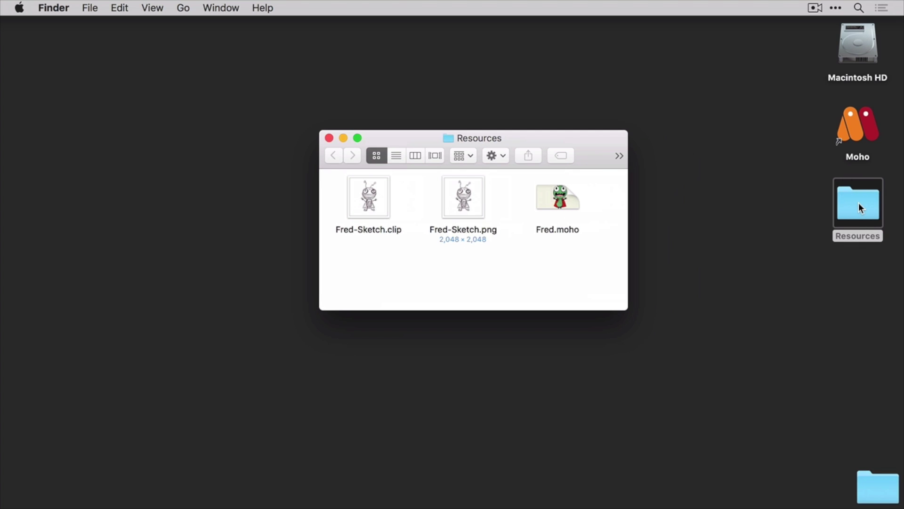
{"action": "double_click", "coordinate": [472, 209]}
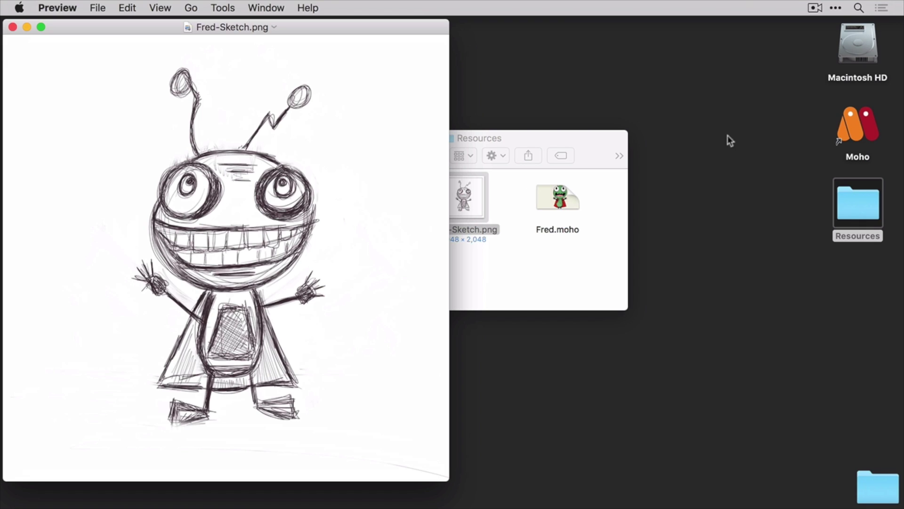
{"action": "double_click", "coordinate": [869, 121]}
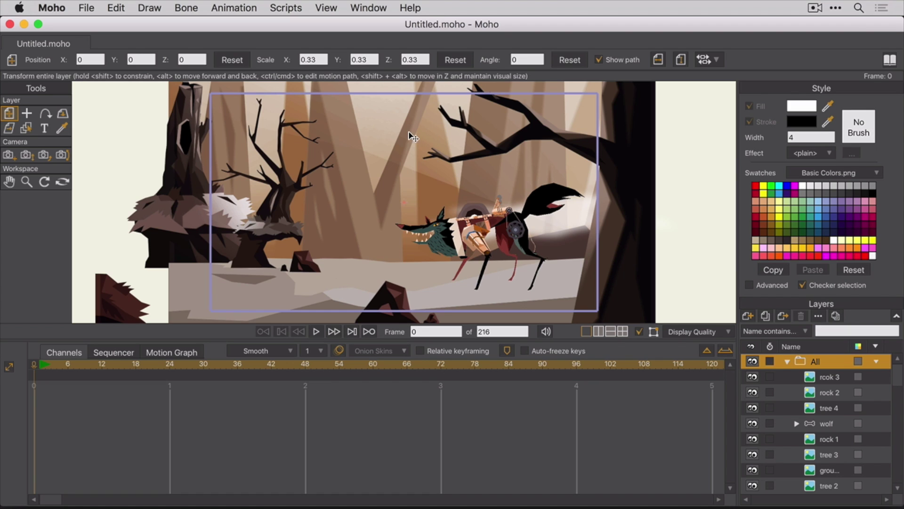
Open Moho's application menu.
{"action": "left_click", "coordinate": [60, 7]}
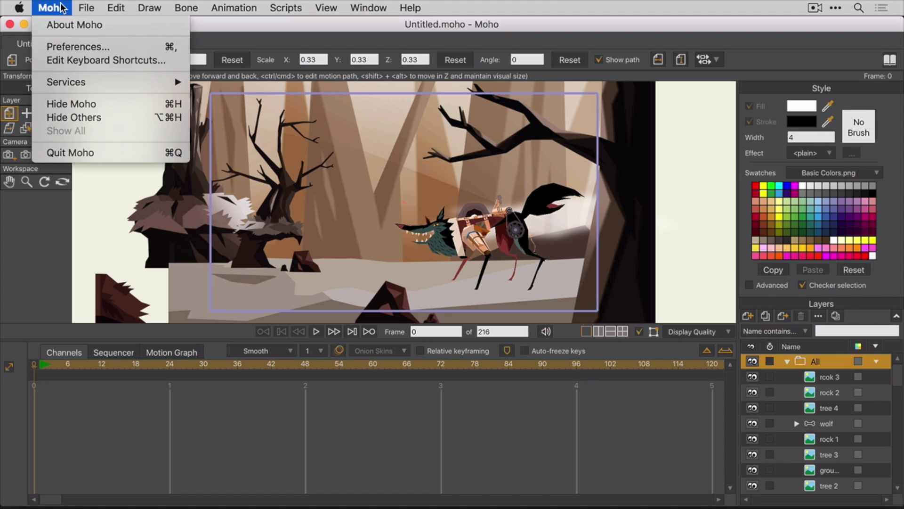
Set the Startup file preference to No Document.
{"action": "left_click", "coordinate": [68, 45]}
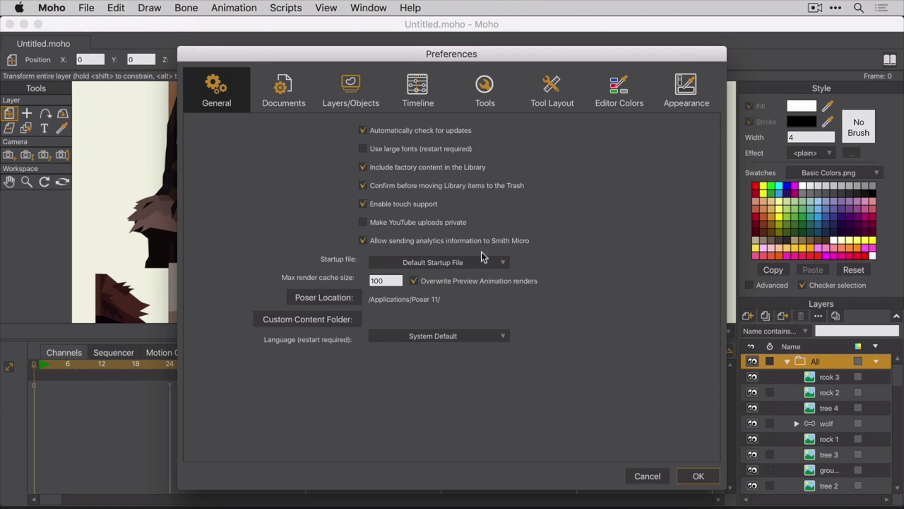
{"action": "left_click", "coordinate": [504, 262]}
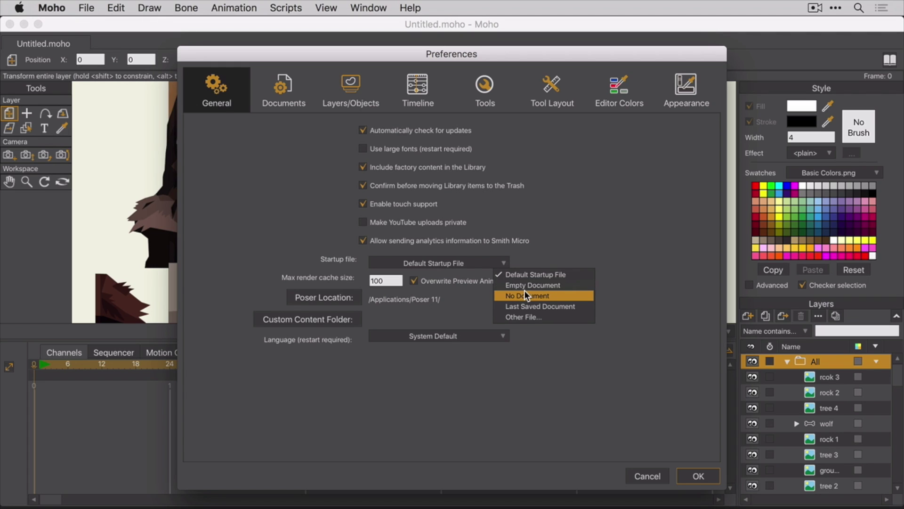
{"action": "left_click", "coordinate": [563, 296]}
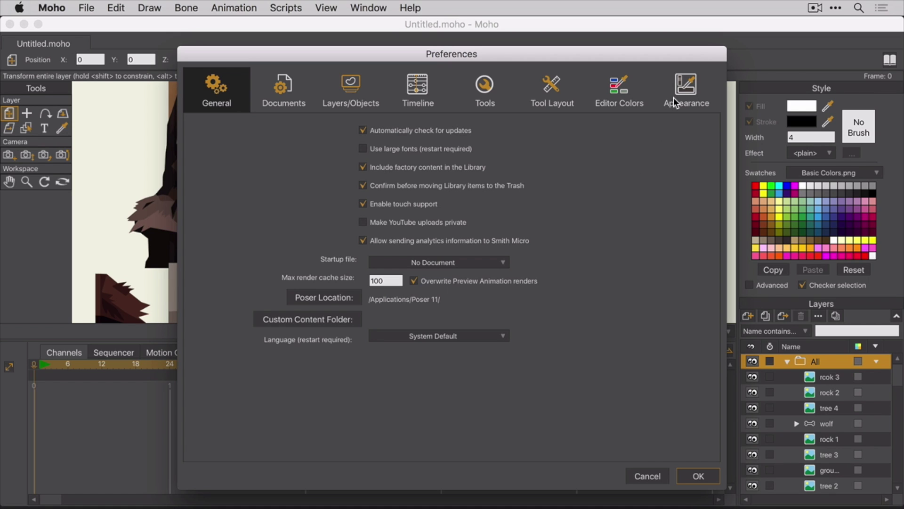
Try a brighter interface and teal highlight colour, then restore both Appearance defaults.
{"action": "left_click", "coordinate": [687, 92]}
{"action": "left_click_drag", "start_coordinate": [334, 149], "coordinate": [359, 149]}
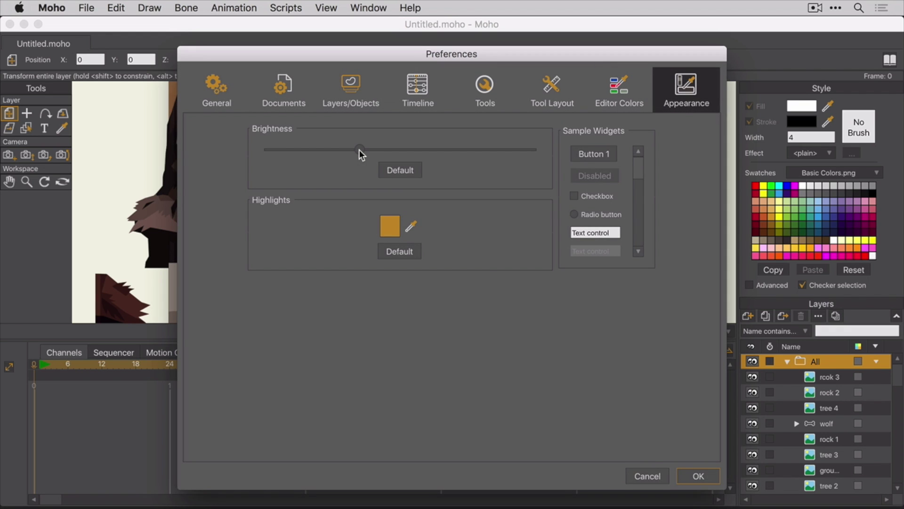
{"action": "left_click", "coordinate": [390, 227]}
{"action": "left_click_drag", "start_coordinate": [459, 280], "coordinate": [461, 276]}
{"action": "left_click", "coordinate": [563, 370]}
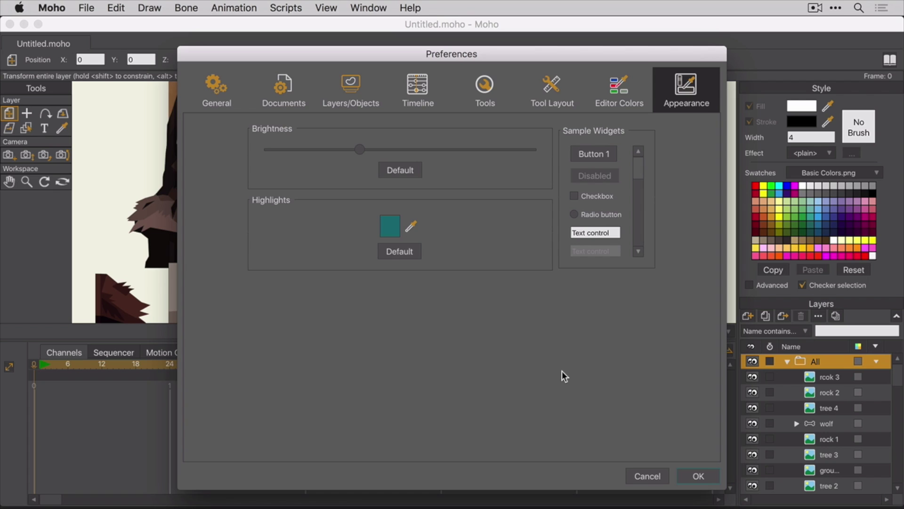
{"action": "left_click", "coordinate": [412, 168]}
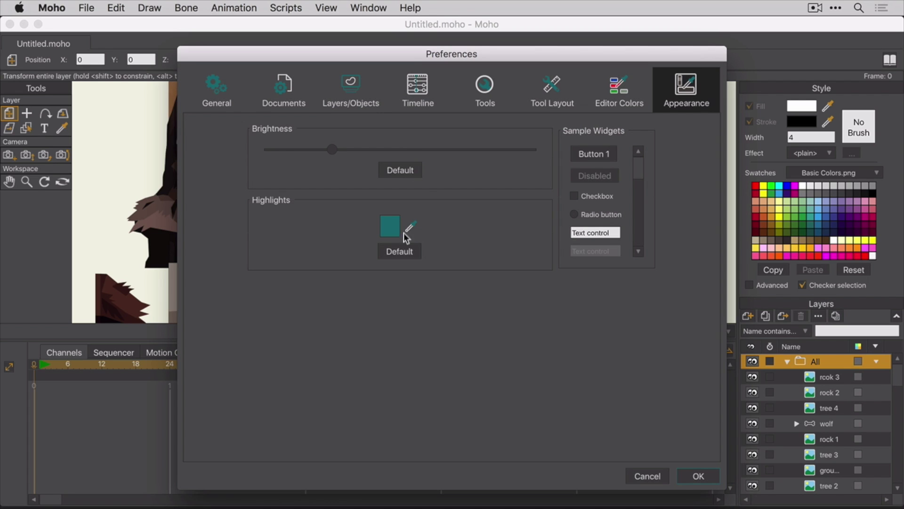
{"action": "left_click", "coordinate": [404, 253]}
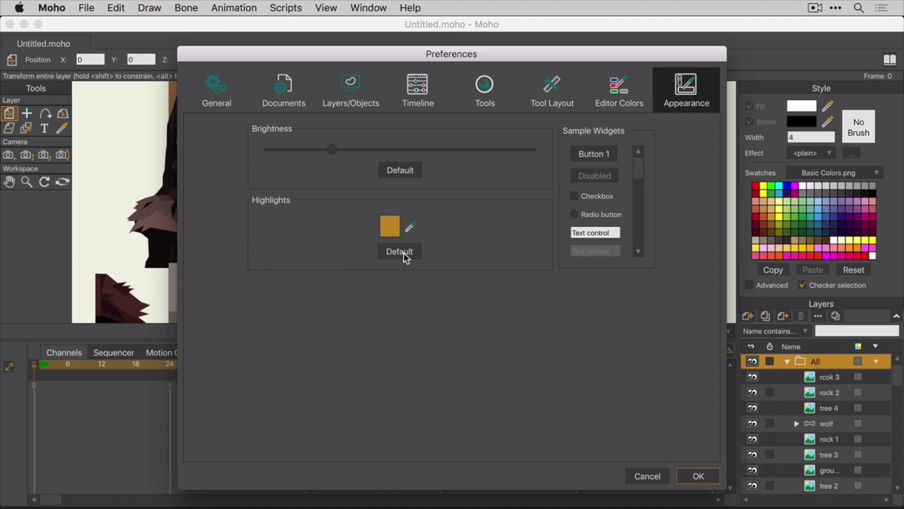
{"action": "left_click", "coordinate": [615, 101]}
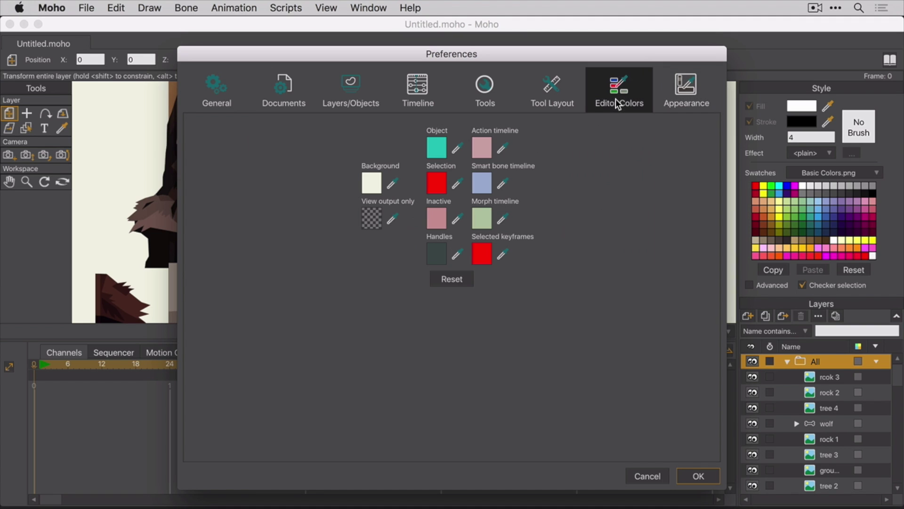
Browse the Tool Layout, Tools, Timeline, Layers, Document and General preference tabs.
{"action": "left_click", "coordinate": [554, 92]}
{"action": "left_click", "coordinate": [487, 89]}
{"action": "left_click", "coordinate": [415, 89]}
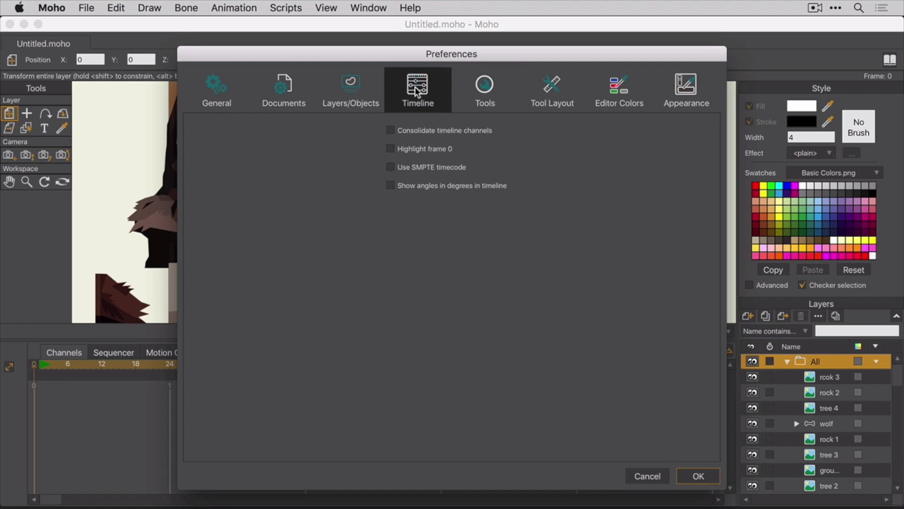
{"action": "left_click", "coordinate": [371, 88]}
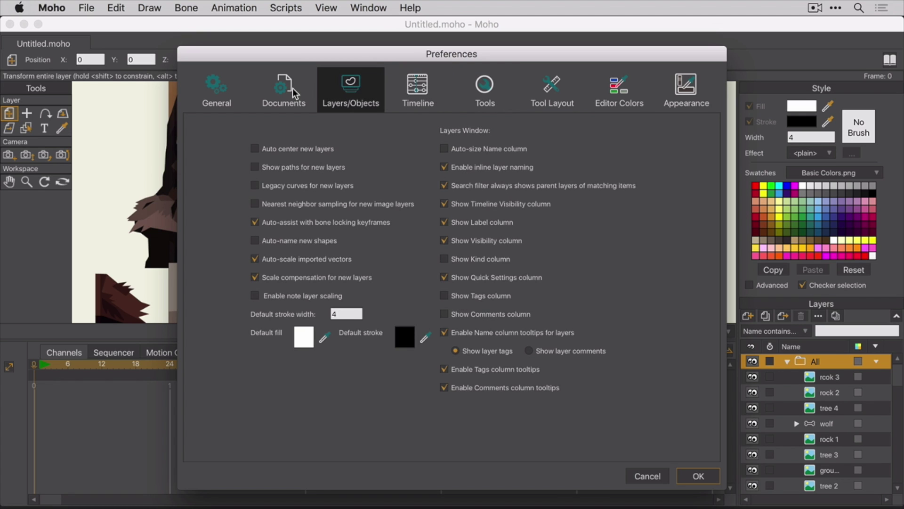
{"action": "left_click", "coordinate": [259, 89]}
{"action": "left_click", "coordinate": [225, 89]}
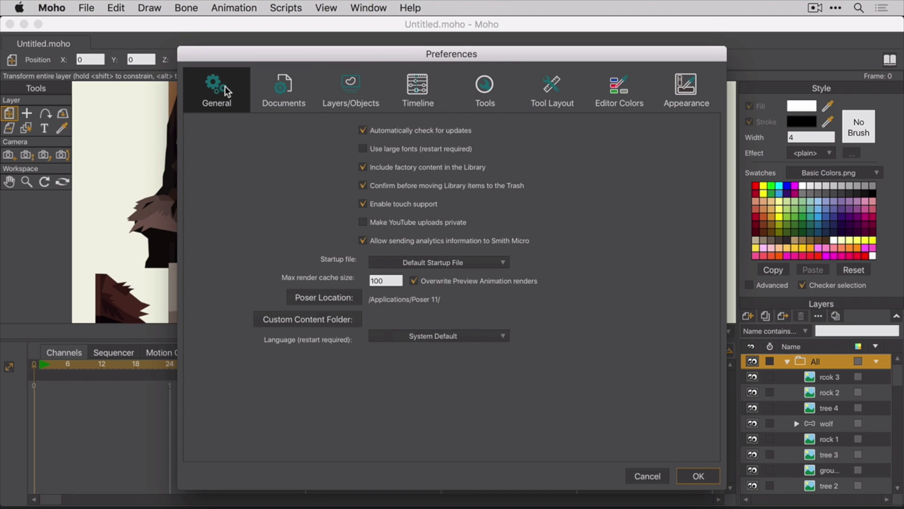
Set Startup file to No Document and apply the preferences.
{"action": "left_click", "coordinate": [501, 263]}
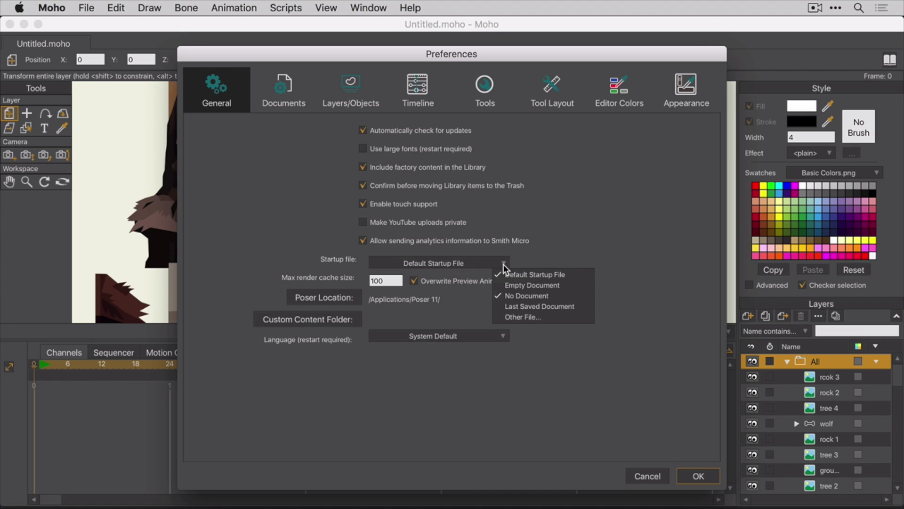
{"action": "left_click", "coordinate": [590, 302]}
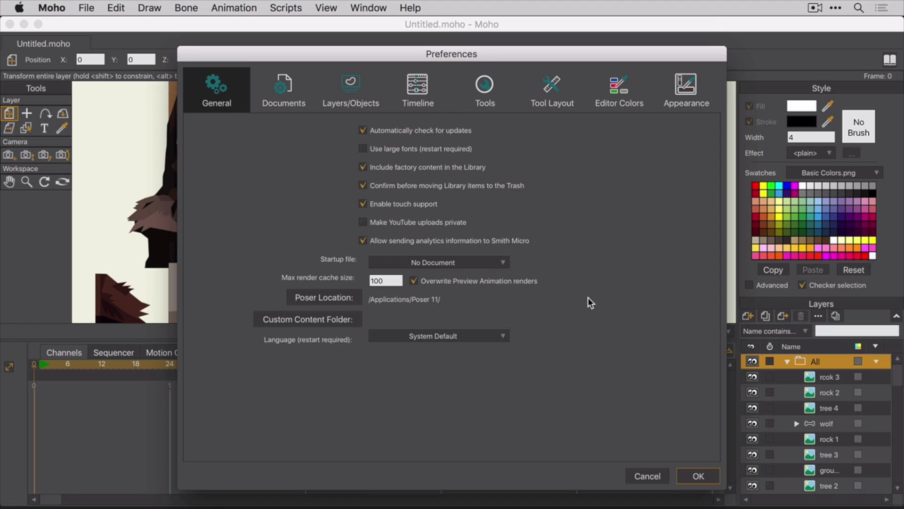
{"action": "left_click", "coordinate": [699, 476]}
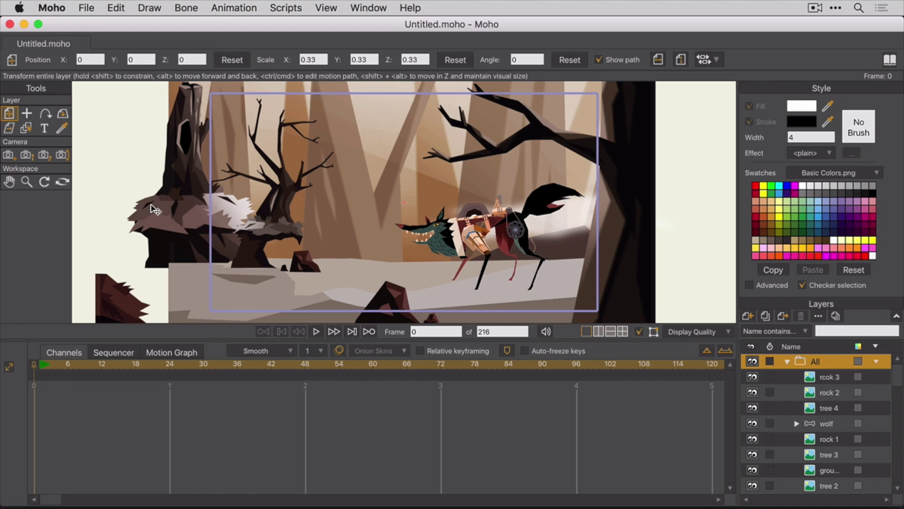
Close the wolf scene and create a new blank document with File > New.
{"action": "left_click", "coordinate": [8, 43]}
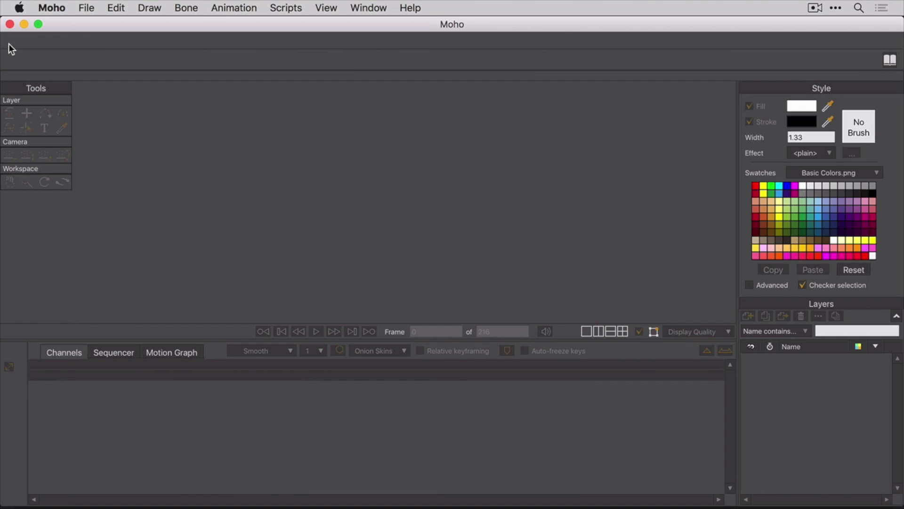
{"action": "left_click", "coordinate": [87, 8]}
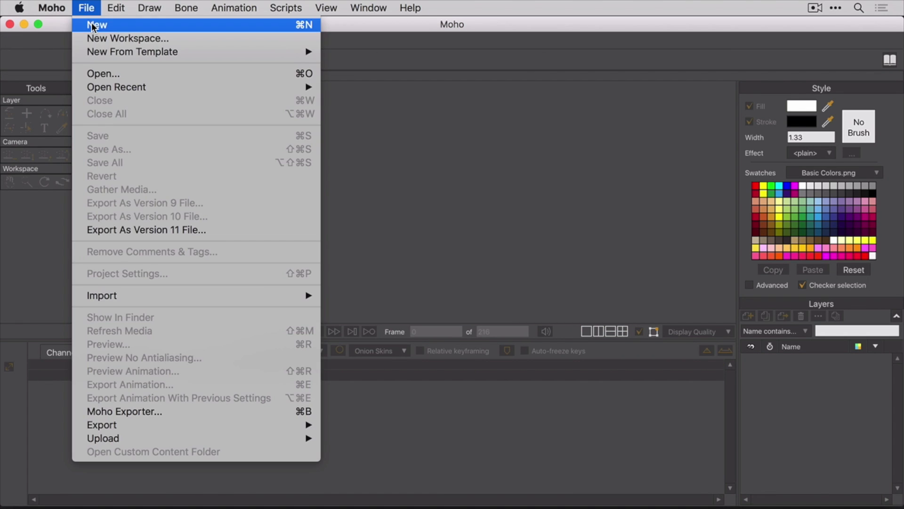
{"action": "left_click", "coordinate": [91, 25]}
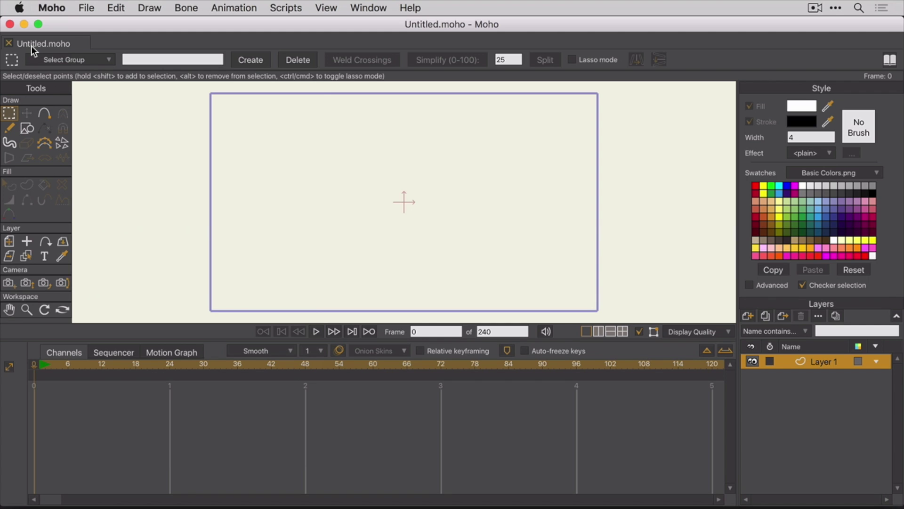
Import Fred-Sketch.png as a new image layer.
{"action": "left_click", "coordinate": [88, 7]}
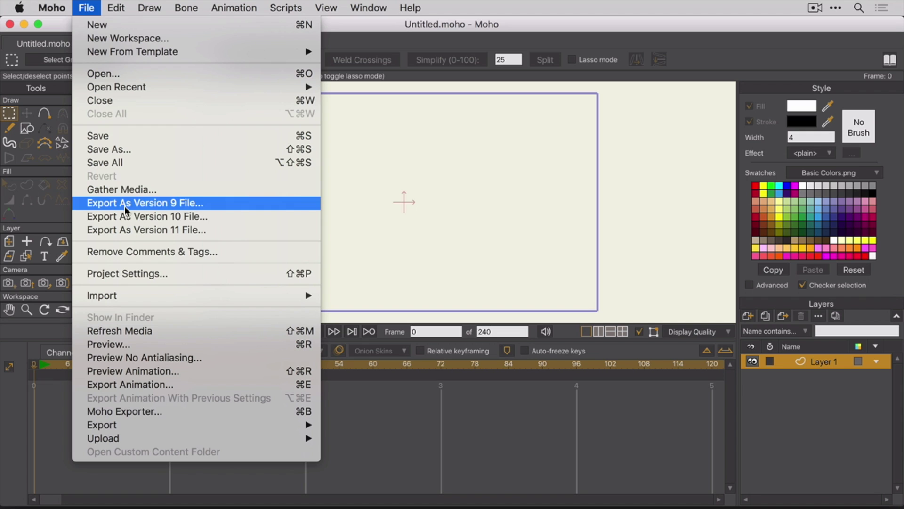
{"action": "mouse_move", "coordinate": [128, 295]}
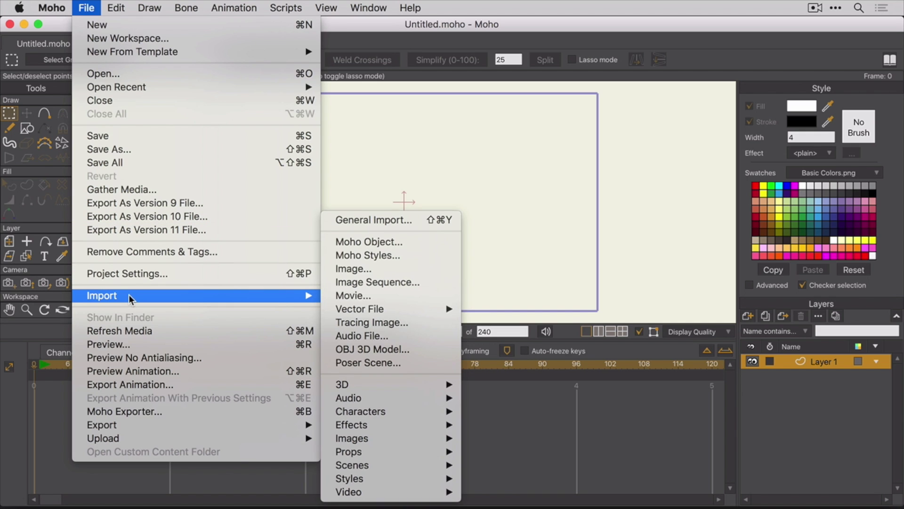
{"action": "left_click", "coordinate": [393, 270]}
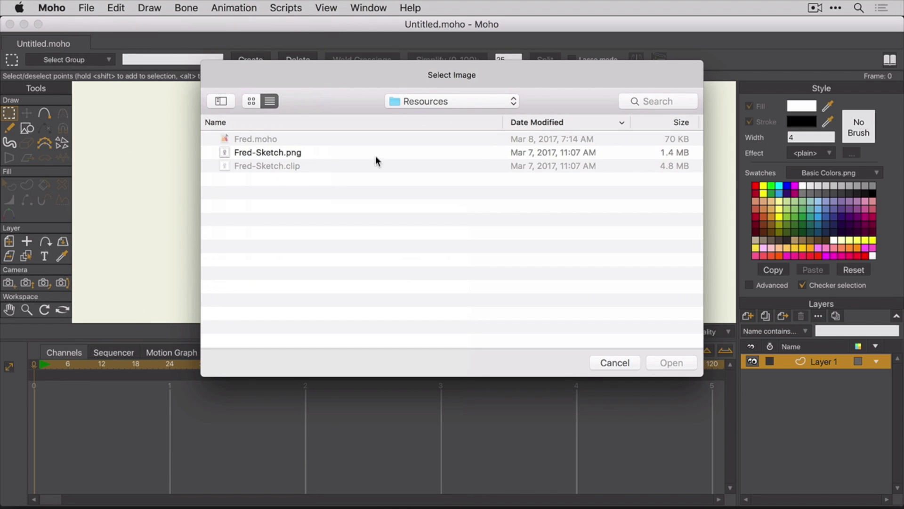
{"action": "left_click", "coordinate": [375, 156]}
{"action": "left_click", "coordinate": [672, 362]}
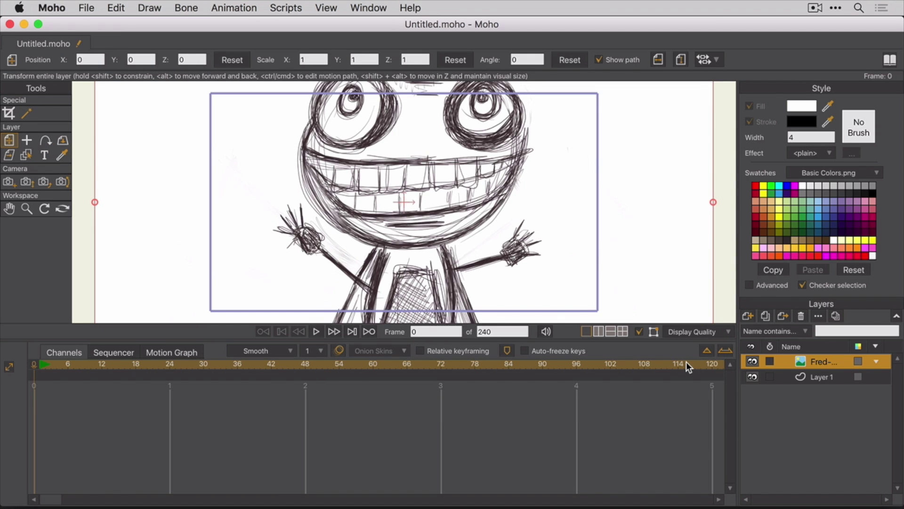
Draw a rectangle over the sketch's head on Layer 1 and move Layer 1 above the sketch.
{"action": "left_click", "coordinate": [822, 377]}
{"action": "left_click", "coordinate": [36, 130]}
{"action": "scroll", "coordinate": [330, 188], "scroll_direction": "up", "scroll_amount": 5}
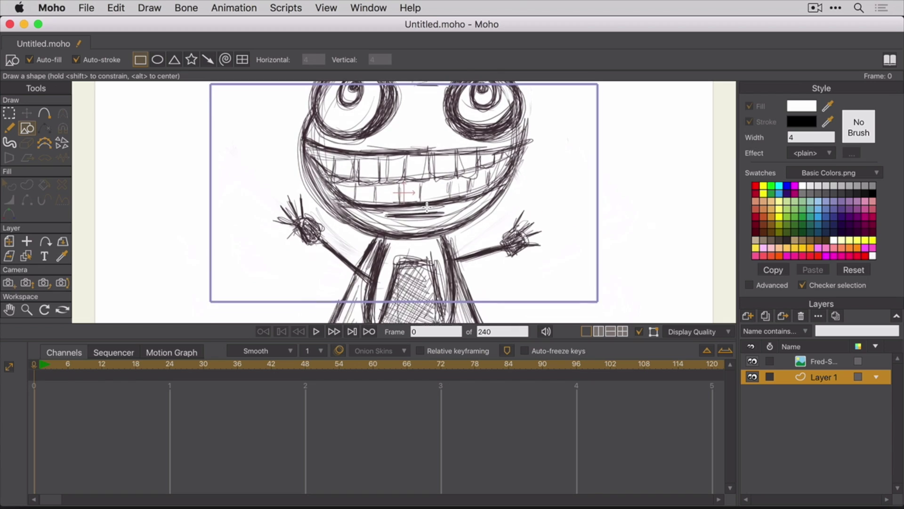
{"action": "left_click_drag", "start_coordinate": [311, 110], "coordinate": [512, 274]}
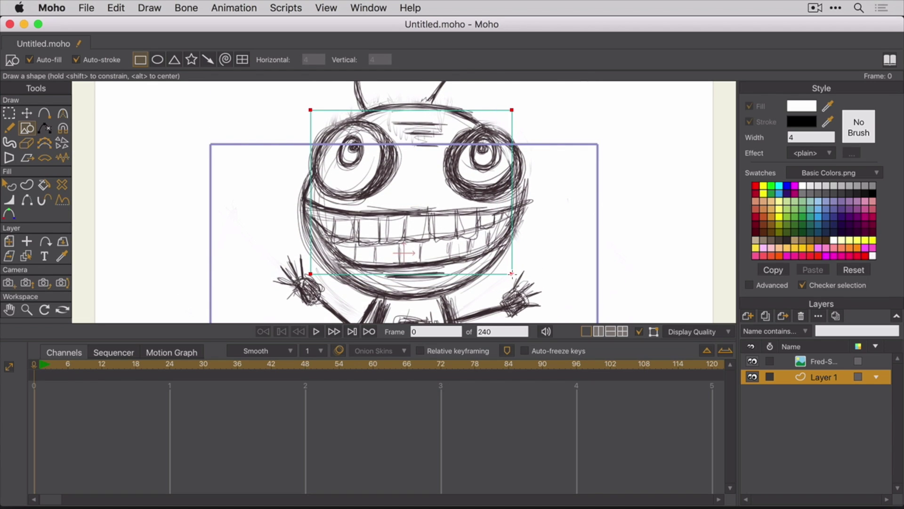
{"action": "left_click_drag", "start_coordinate": [832, 369], "coordinate": [824, 358]}
Set the sketch layer's opacity to 50, then delete the Fred image layer.
{"action": "double_click", "coordinate": [818, 361]}
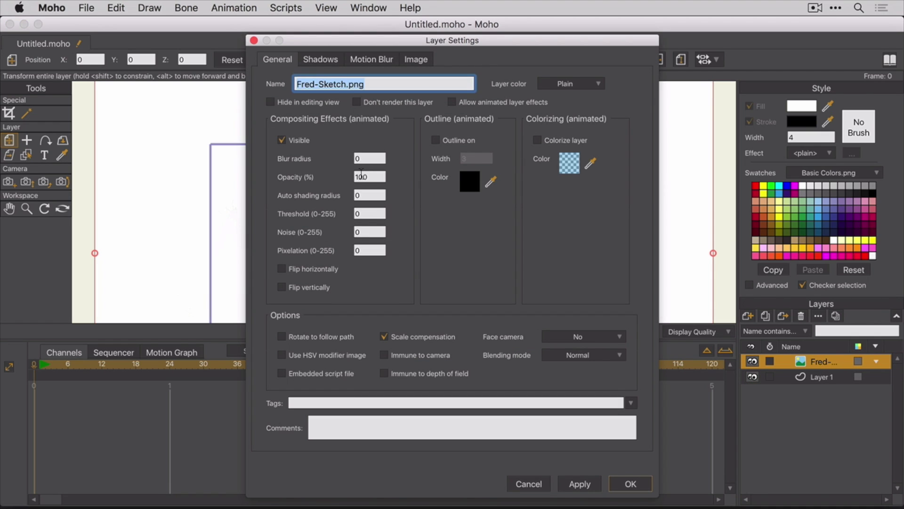
{"action": "left_click", "coordinate": [371, 178]}
{"action": "left_click_drag", "start_coordinate": [371, 177], "coordinate": [350, 178]}
{"action": "type", "text": "50"}
{"action": "left_click", "coordinate": [631, 483]}
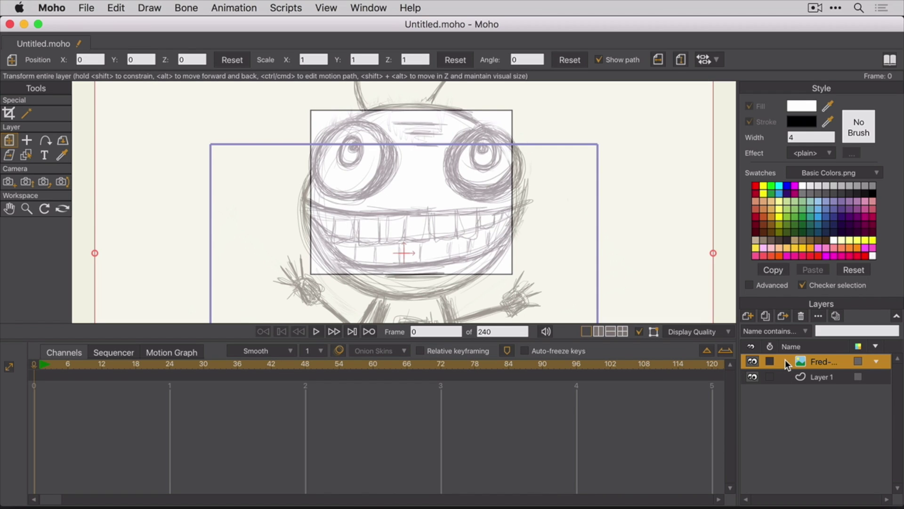
{"action": "left_click", "coordinate": [801, 317]}
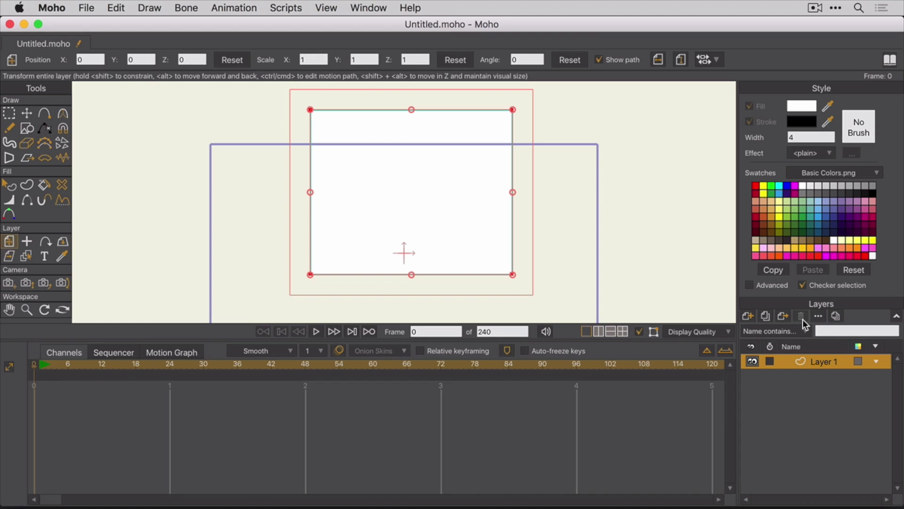
Delete the white rectangle's points using the Select Points tool.
{"action": "left_click", "coordinate": [9, 114]}
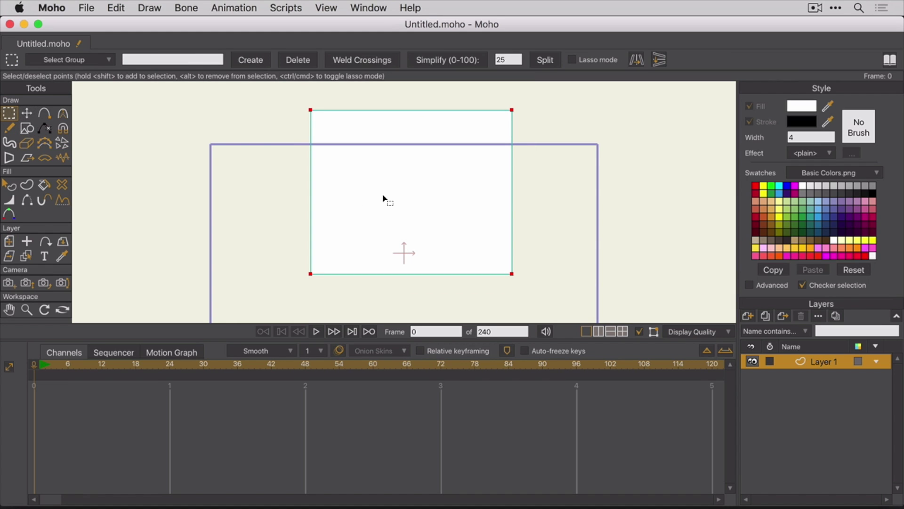
{"action": "key", "text": "Delete"}
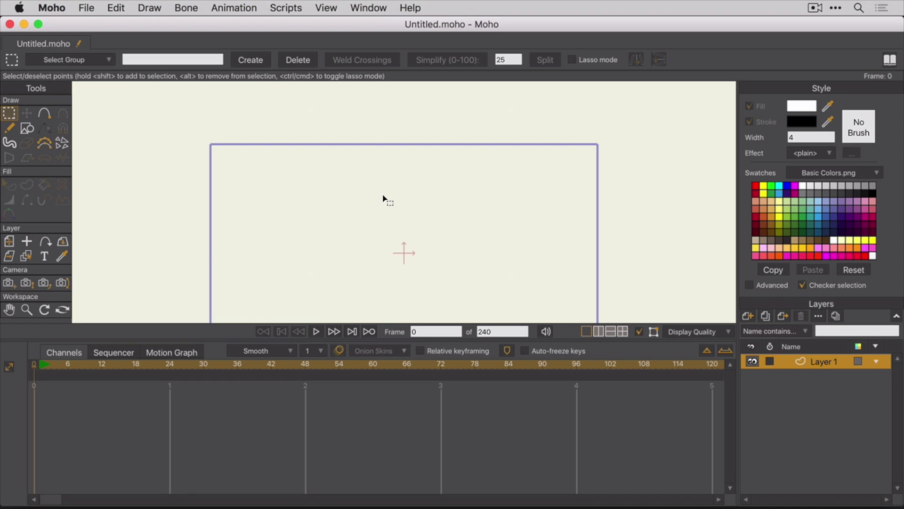
Load Fred-Sketch.png via Import > Tracing Image and drag a Draw Shape rectangle over the head.
{"action": "left_click", "coordinate": [87, 8]}
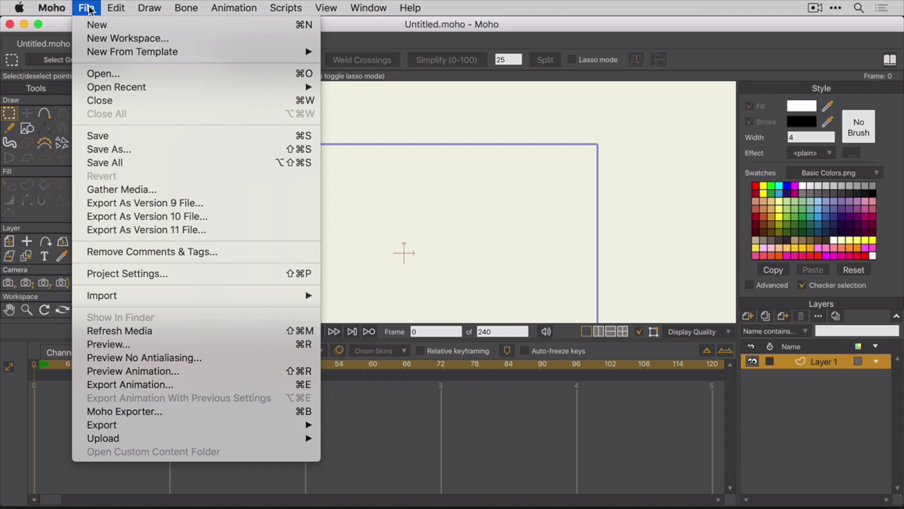
{"action": "mouse_move", "coordinate": [146, 296]}
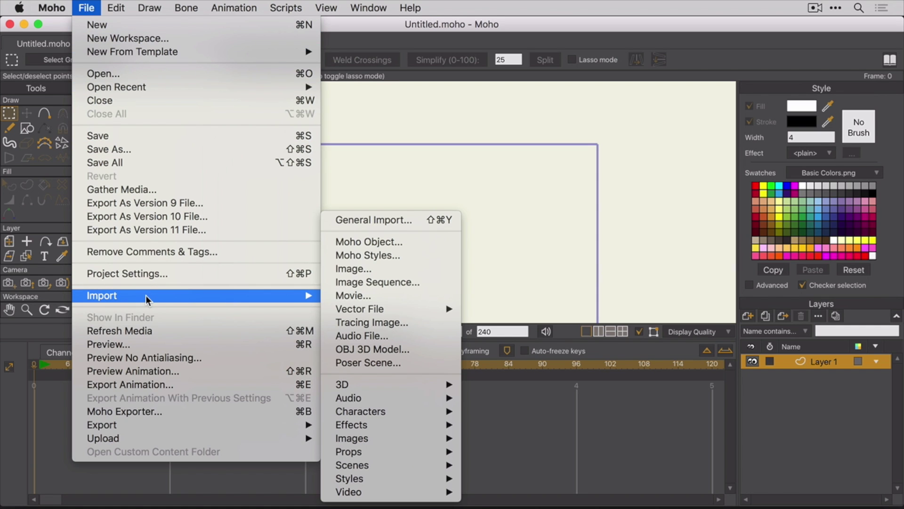
{"action": "left_click", "coordinate": [427, 324]}
{"action": "left_click", "coordinate": [338, 151]}
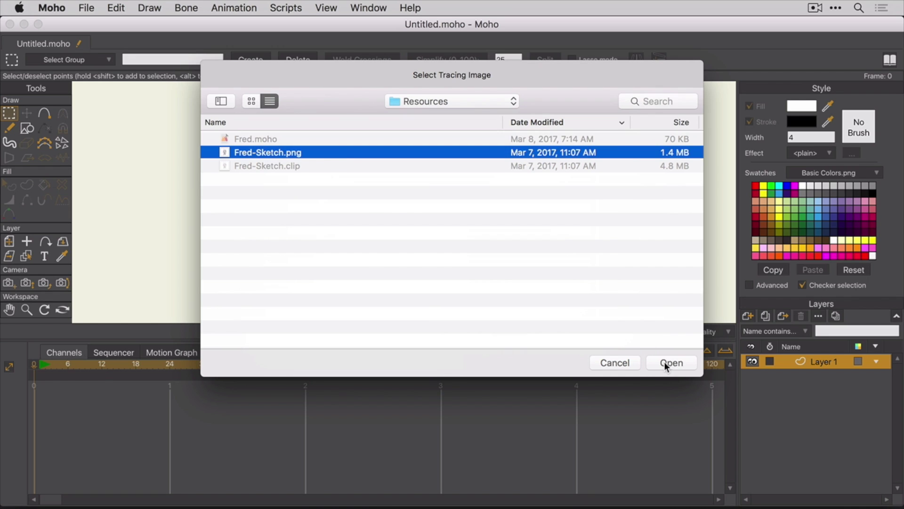
{"action": "left_click", "coordinate": [668, 362]}
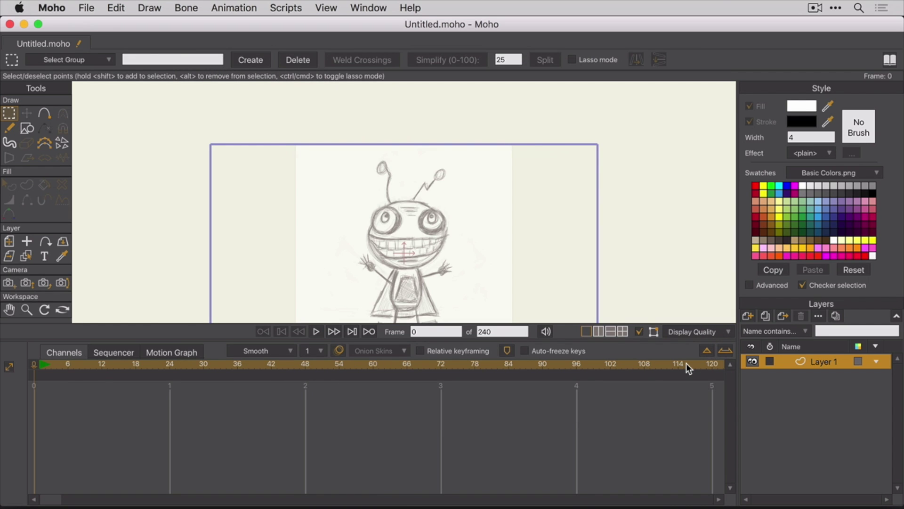
{"action": "left_click", "coordinate": [27, 129]}
{"action": "mouse_move", "coordinate": [371, 198]}
{"action": "left_mouse_down"}
{"action": "mouse_move", "coordinate": [419, 233]}
{"action": "mouse_move", "coordinate": [446, 270]}
{"action": "left_mouse_up"}
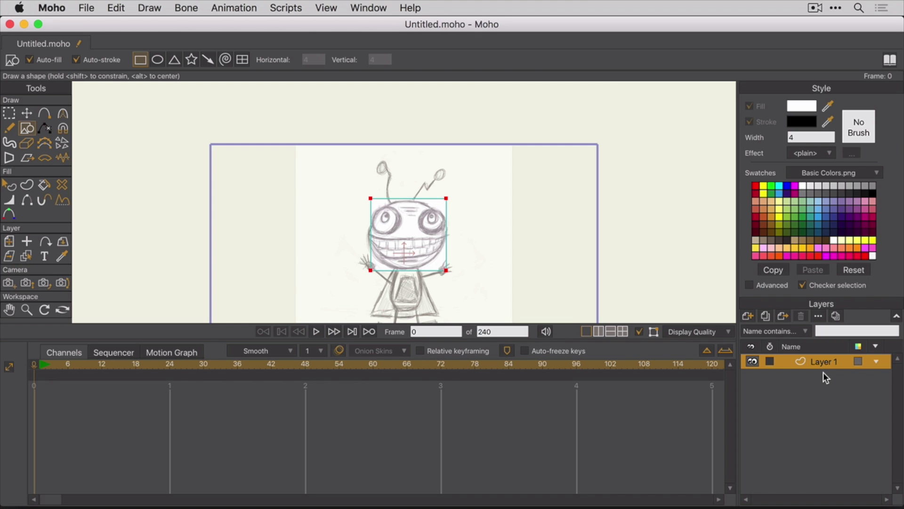
Toggle Show Tracing Image and clear the rectangle using Select Points.
{"action": "left_click", "coordinate": [327, 8]}
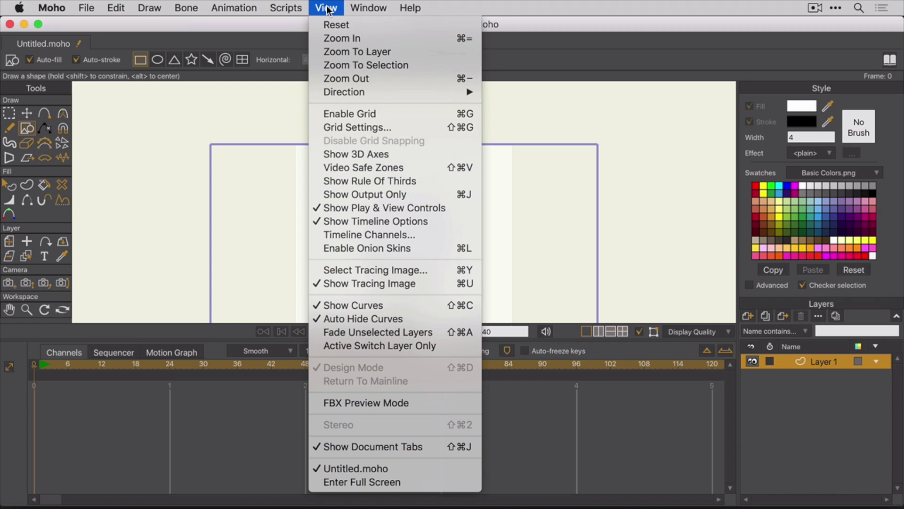
{"action": "left_click", "coordinate": [439, 284]}
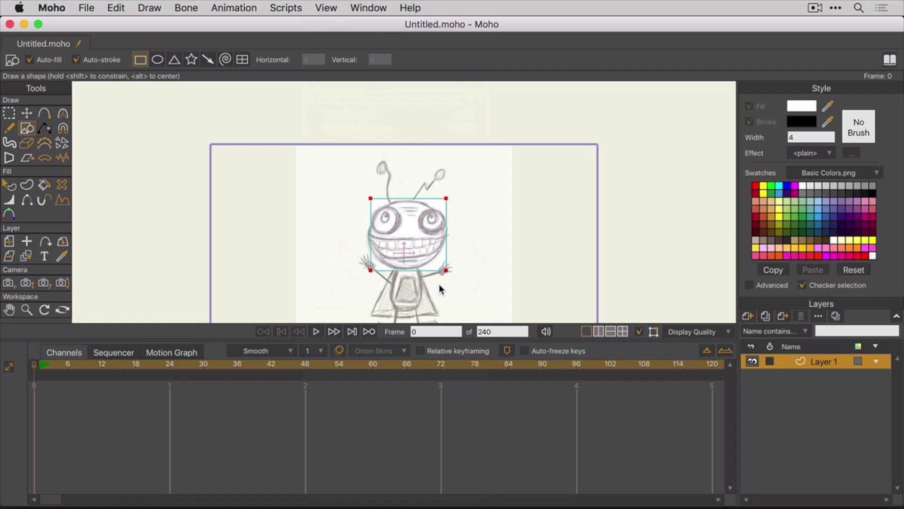
{"action": "key", "text": "g"}
{"action": "left_click", "coordinate": [403, 241]}
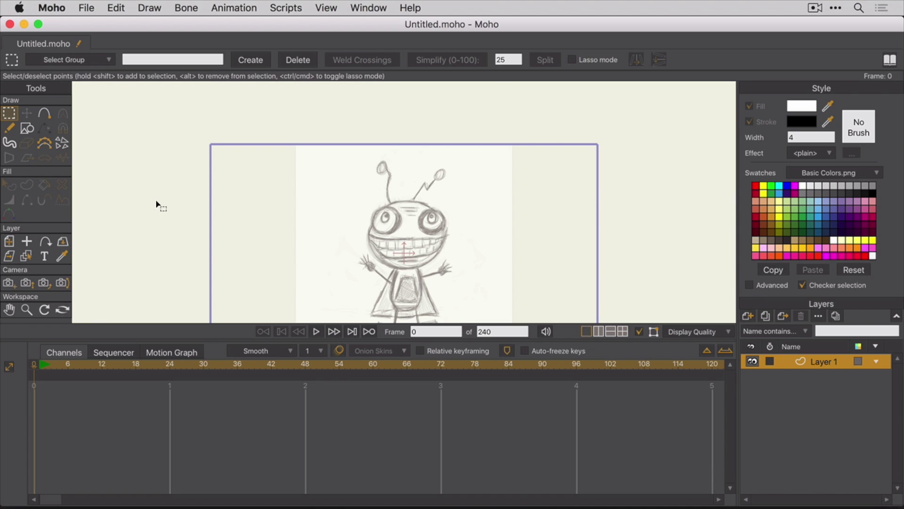
Try the Add Point, Freehand, Select Points and Draw Shape tools, ending on Draw Shape.
{"action": "left_click", "coordinate": [42, 114]}
{"action": "left_click", "coordinate": [37, 126]}
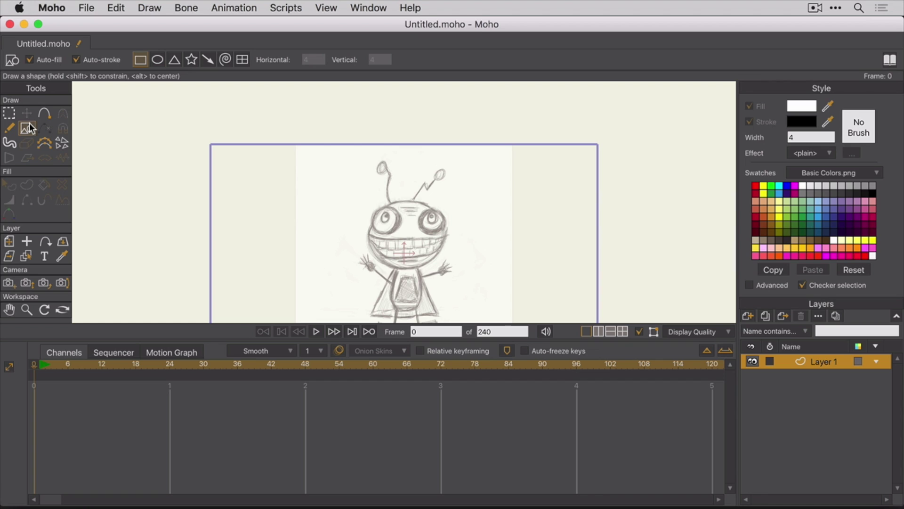
{"action": "left_click", "coordinate": [13, 129]}
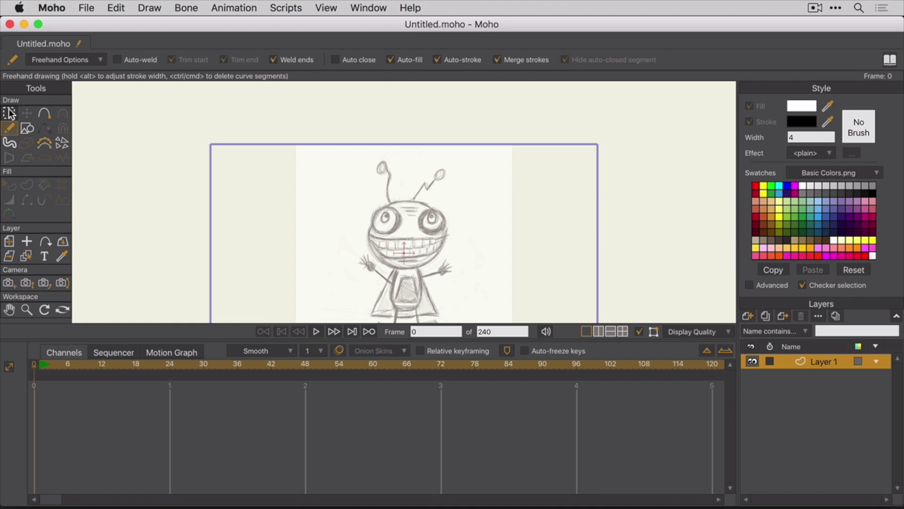
{"action": "left_click", "coordinate": [9, 113]}
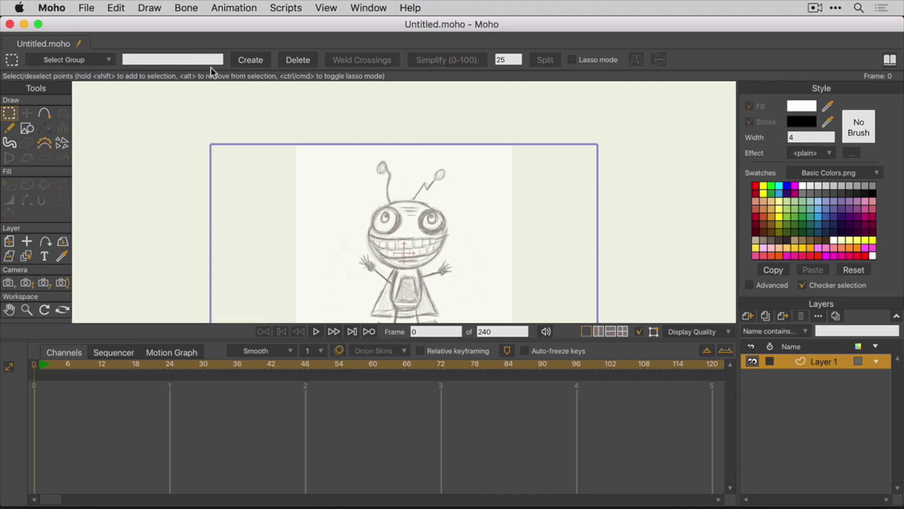
{"action": "left_click", "coordinate": [44, 114]}
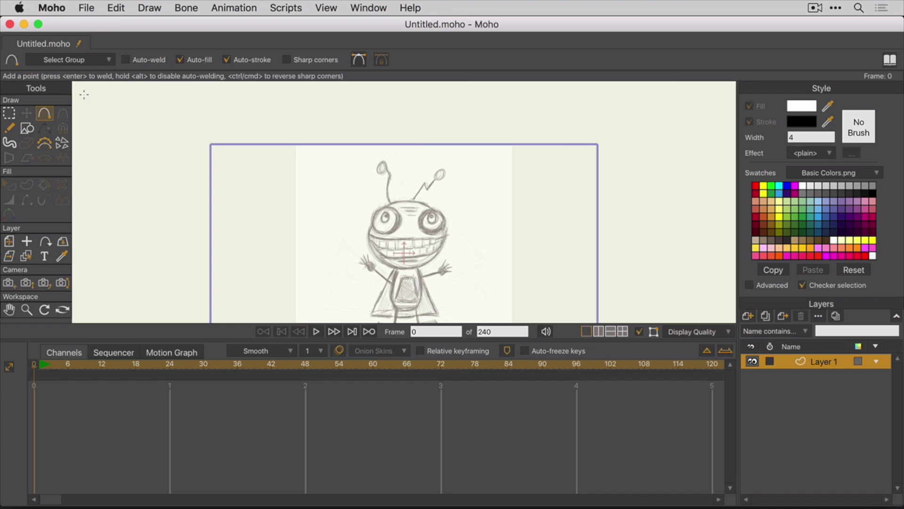
{"action": "left_click", "coordinate": [28, 128]}
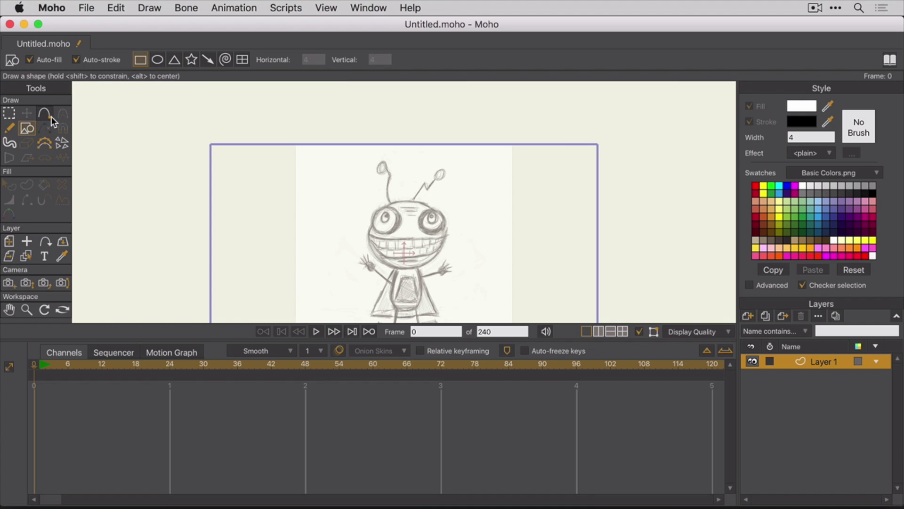
{"action": "left_click", "coordinate": [9, 115]}
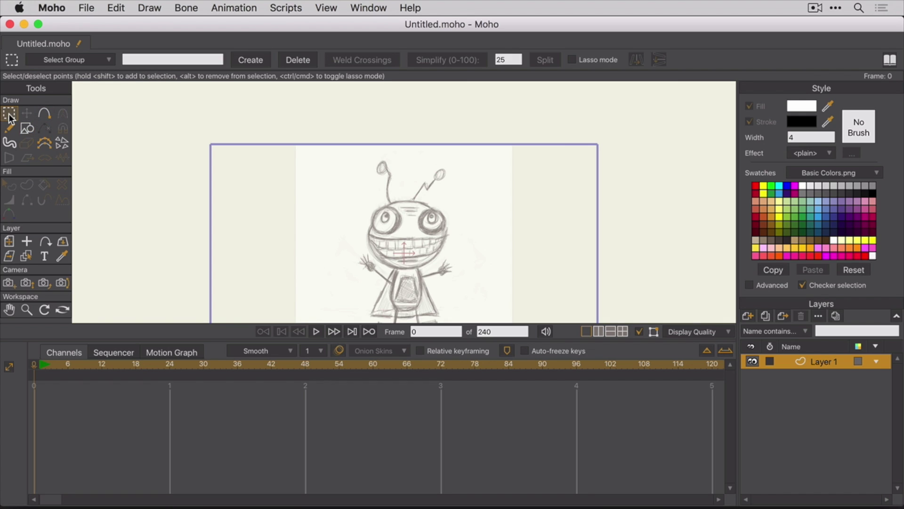
{"action": "left_click", "coordinate": [27, 129]}
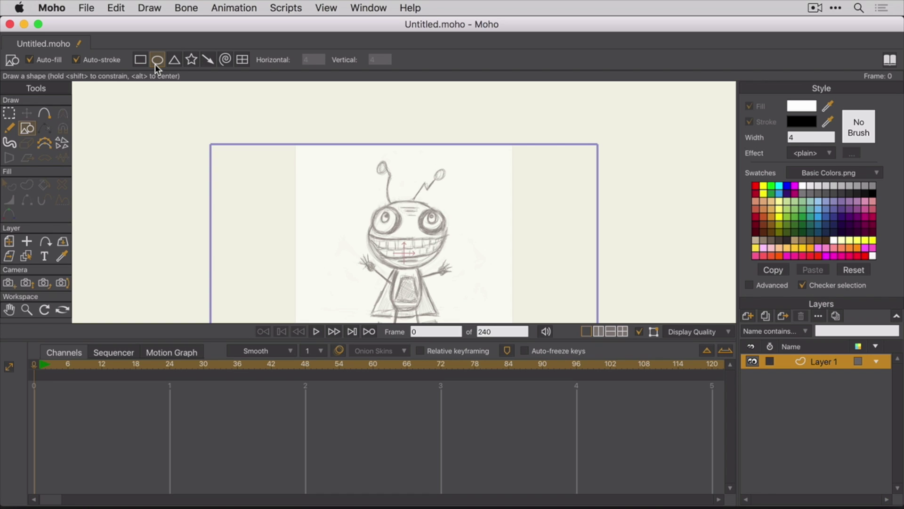
Drag ellipses over the left antenna tip and as a trial circle left of the head.
{"action": "left_click_drag", "start_coordinate": [376, 163], "coordinate": [390, 176]}
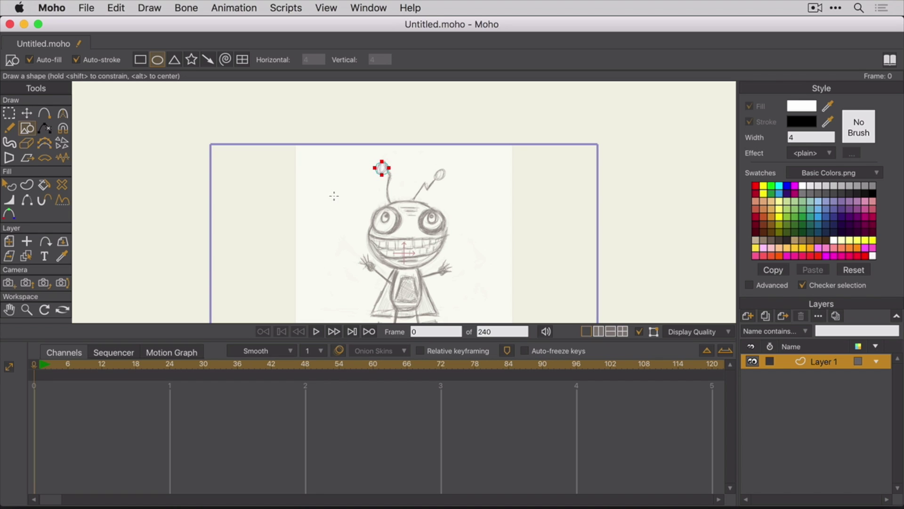
{"action": "left_click_drag", "start_coordinate": [330, 195], "coordinate": [333, 259]}
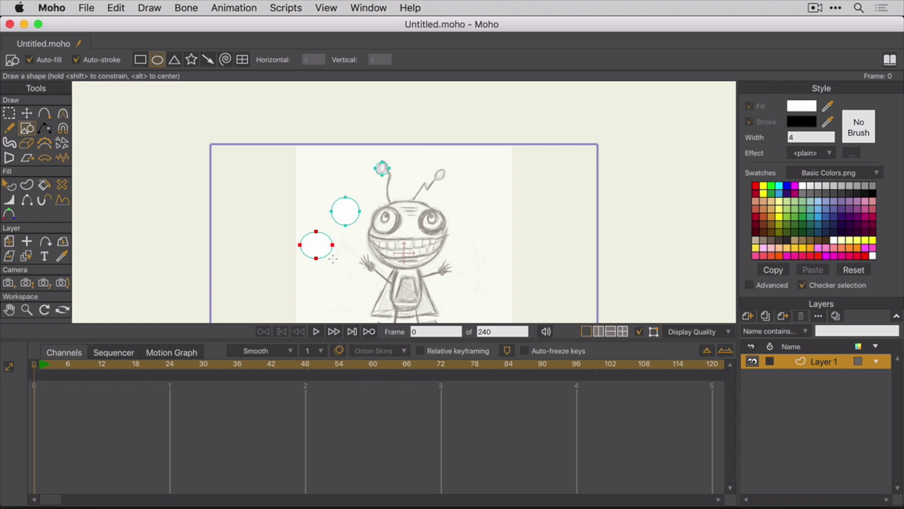
Undo the trial circles and the extra ellipse, zooming in so only the left-tip ellipse remains.
{"action": "key", "text": "super+z"}
{"action": "key", "text": "super+z"}
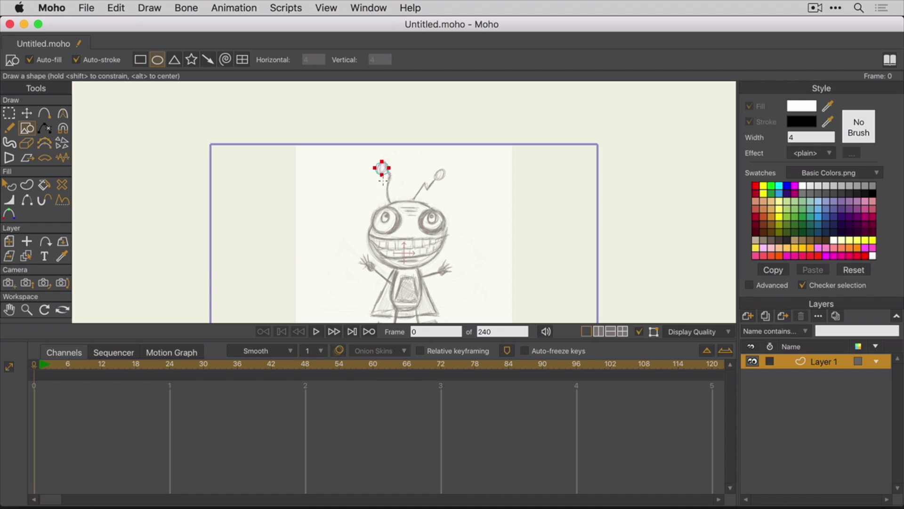
{"action": "key", "text": "super+equal"}
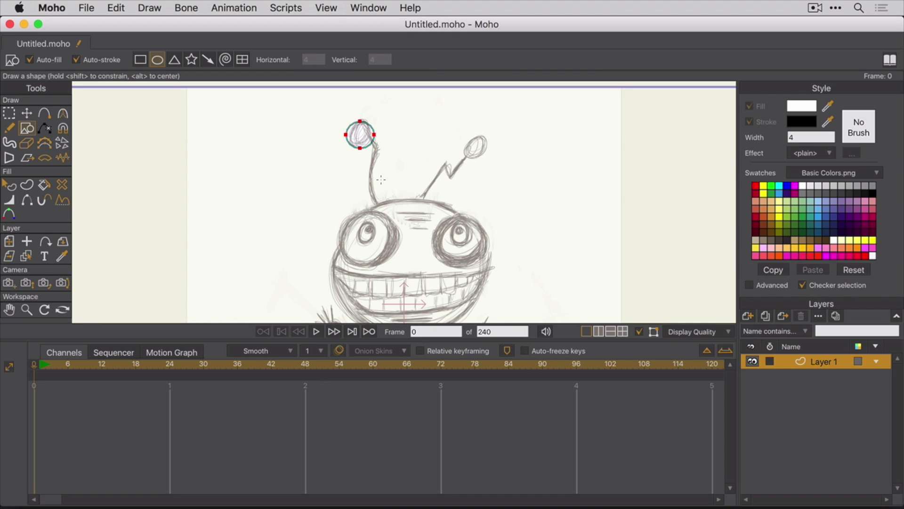
{"action": "key", "text": "super+equal"}
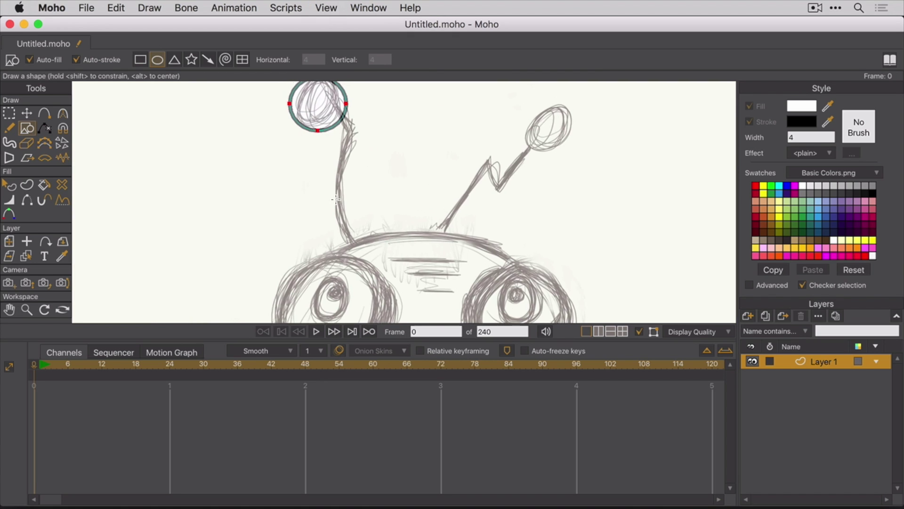
{"action": "scroll", "coordinate": [341, 193], "scroll_direction": "up", "scroll_amount": 3}
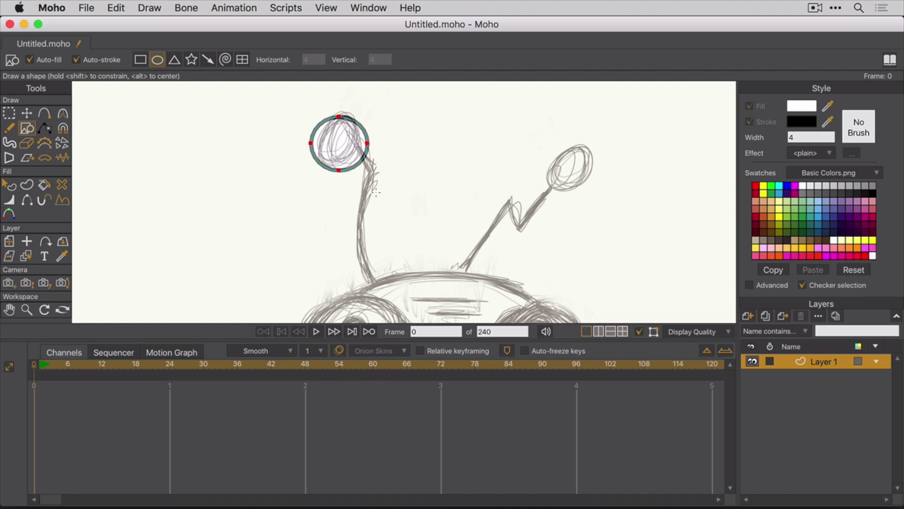
{"action": "left_click_drag", "start_coordinate": [311, 141], "coordinate": [373, 190]}
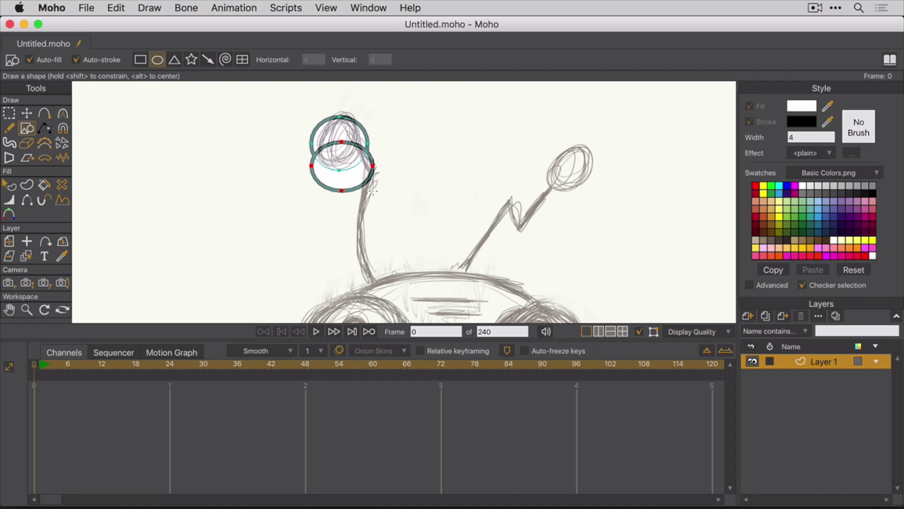
{"action": "key", "text": "ctrl+z"}
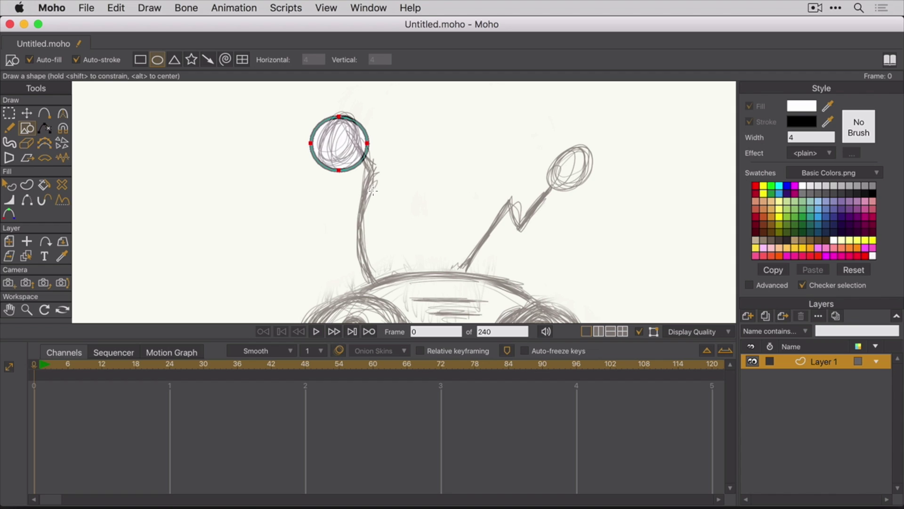
{"action": "left_click", "coordinate": [11, 117]}
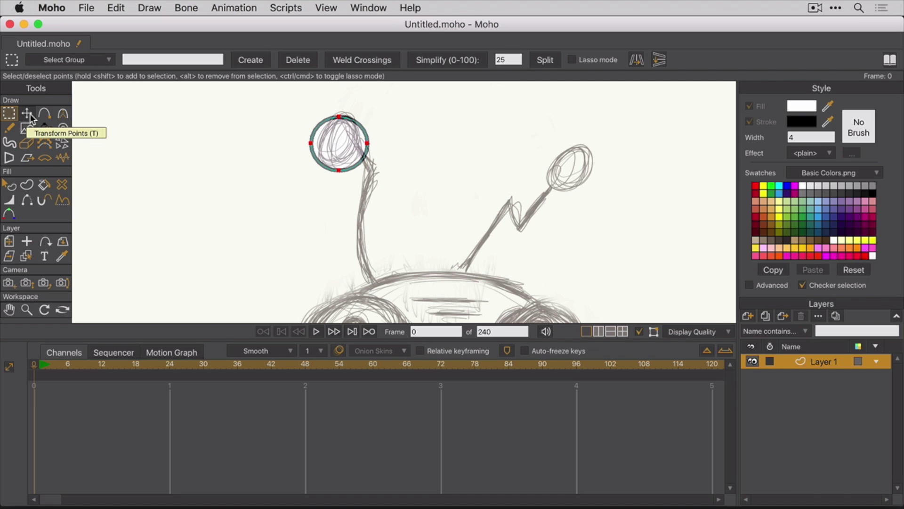
Stretch the antenna-tip circle into a tilted oval by dragging its left point down-left.
{"action": "left_click", "coordinate": [29, 116]}
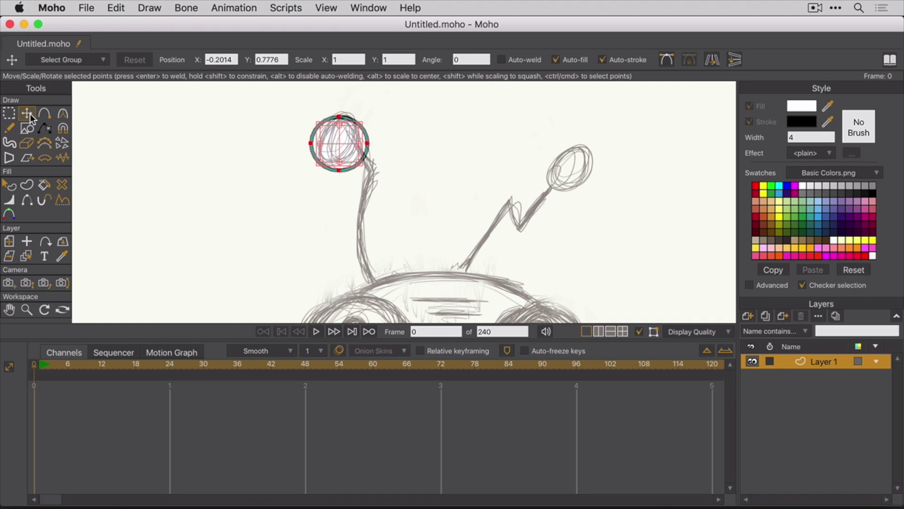
{"action": "left_click", "coordinate": [340, 117]}
{"action": "left_click", "coordinate": [367, 144]}
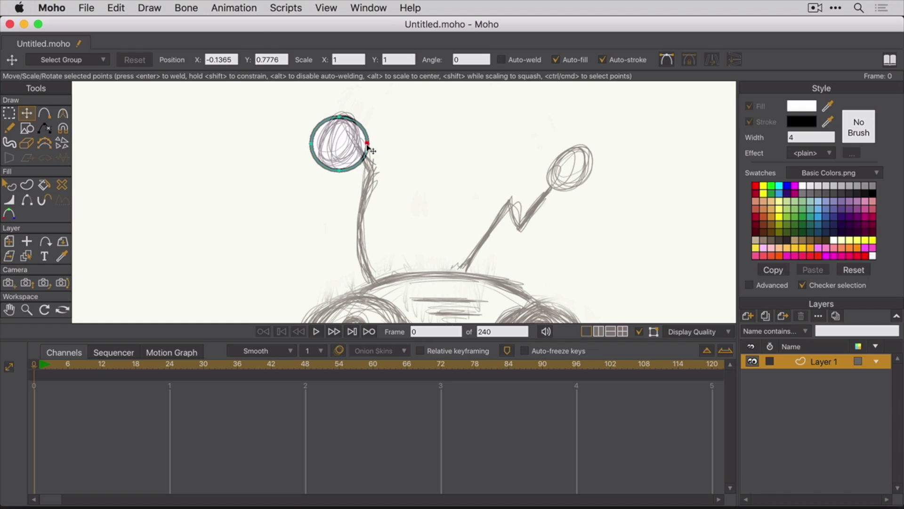
{"action": "left_click", "coordinate": [340, 169]}
{"action": "left_click", "coordinate": [311, 143]}
{"action": "left_click_drag", "start_coordinate": [312, 144], "coordinate": [302, 165]}
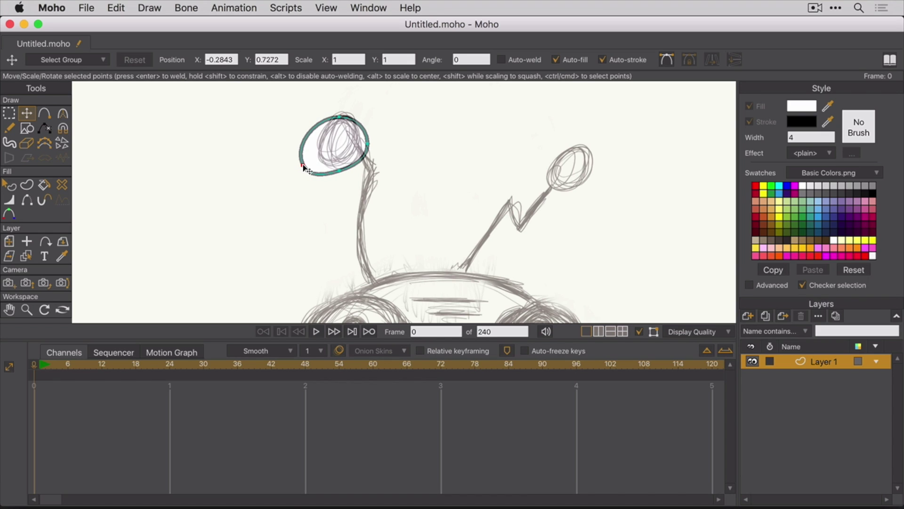
Select all of the tilted oval's points.
{"action": "left_click", "coordinate": [10, 114]}
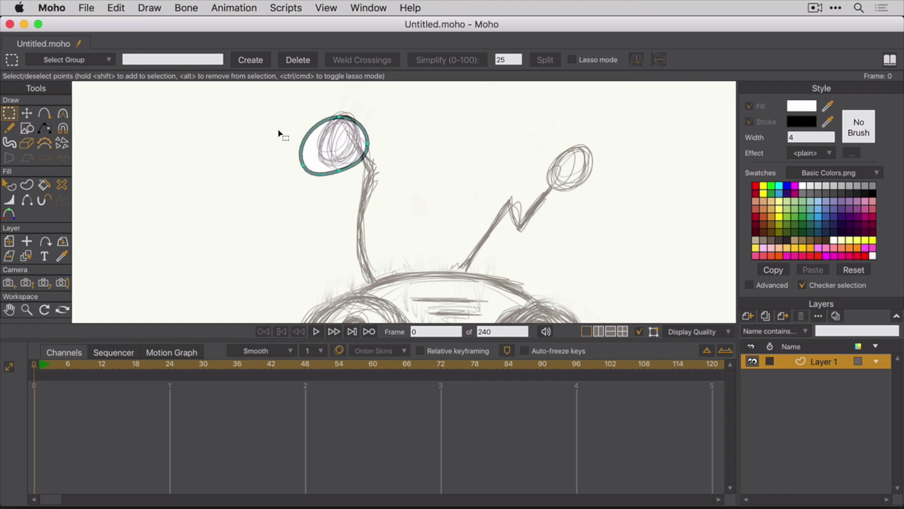
{"action": "left_click_drag", "start_coordinate": [279, 133], "coordinate": [350, 199]}
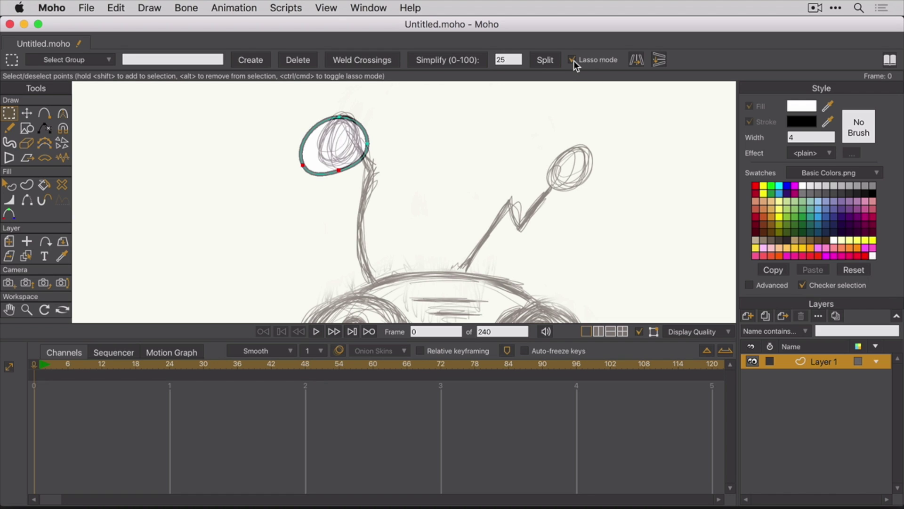
{"action": "mouse_move", "coordinate": [357, 191]}
{"action": "left_mouse_down"}
{"action": "mouse_move", "coordinate": [352, 129]}
{"action": "mouse_move", "coordinate": [330, 105]}
{"action": "mouse_move", "coordinate": [303, 191]}
{"action": "mouse_move", "coordinate": [359, 189]}
{"action": "left_mouse_up"}
{"action": "left_click", "coordinate": [368, 145], "text": "shift"}
{"action": "left_click", "coordinate": [277, 186]}
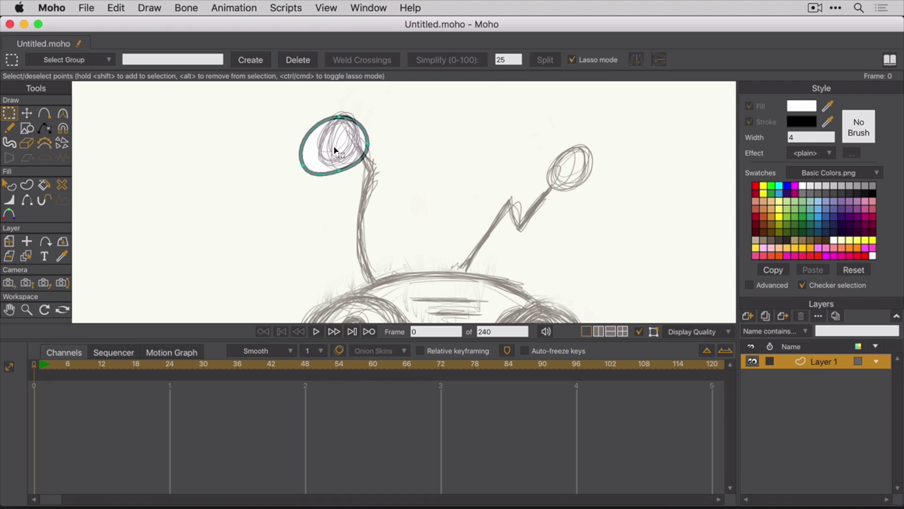
{"action": "left_click", "coordinate": [335, 151]}
{"action": "left_click", "coordinate": [269, 180]}
{"action": "left_click", "coordinate": [325, 177]}
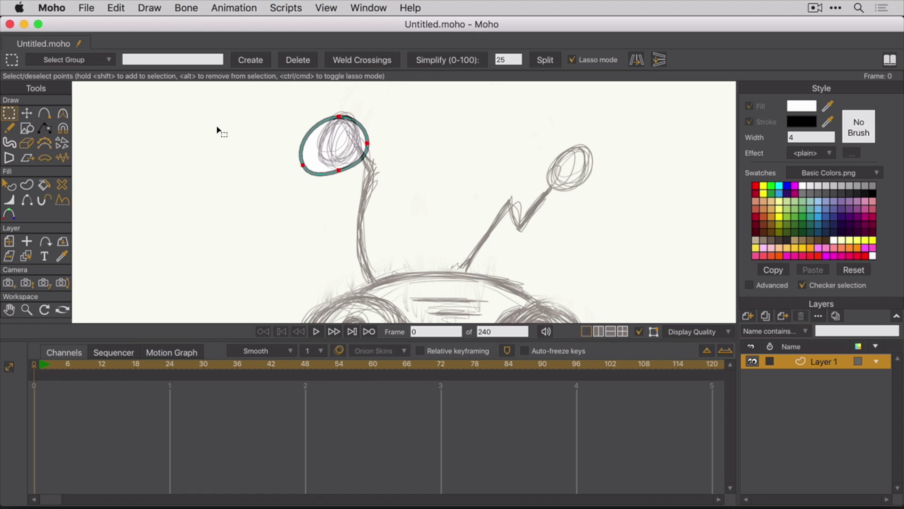
{"action": "left_click", "coordinate": [27, 114]}
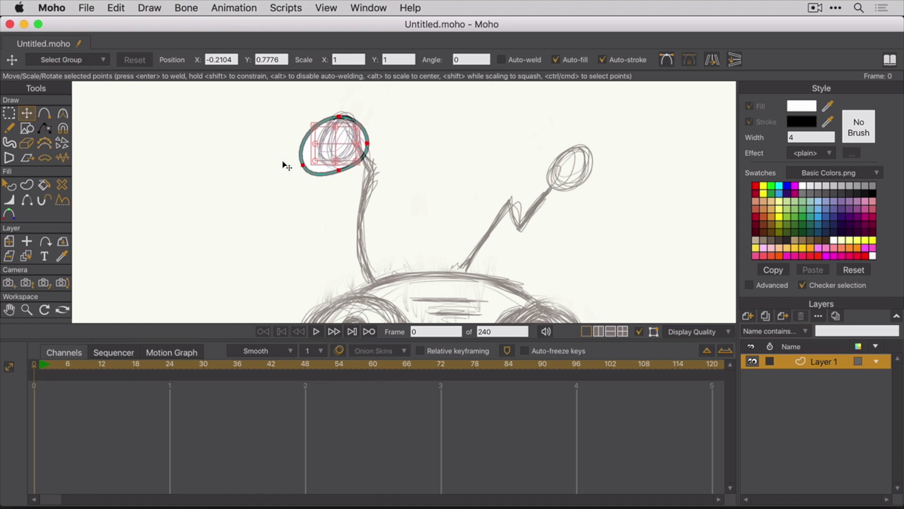
With Bezier handles shown, pull the oval's lower-left point out into a pointed corner.
{"action": "left_click", "coordinate": [303, 167]}
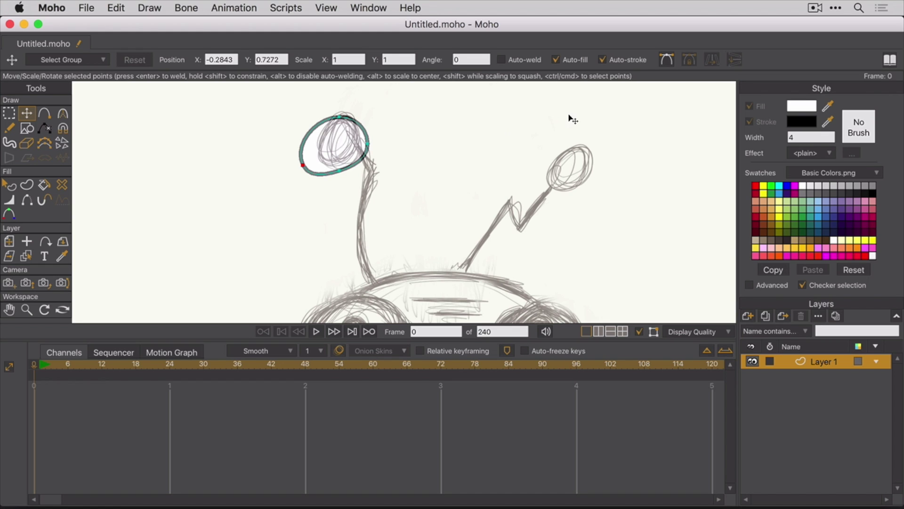
{"action": "left_click", "coordinate": [667, 60]}
{"action": "left_click", "coordinate": [667, 62]}
{"action": "left_click", "coordinate": [668, 62]}
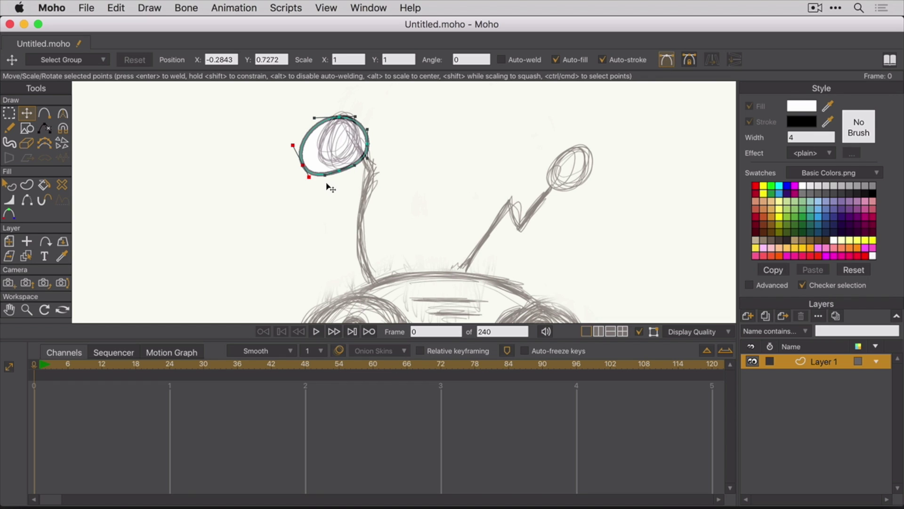
{"action": "left_click_drag", "start_coordinate": [311, 181], "coordinate": [304, 182]}
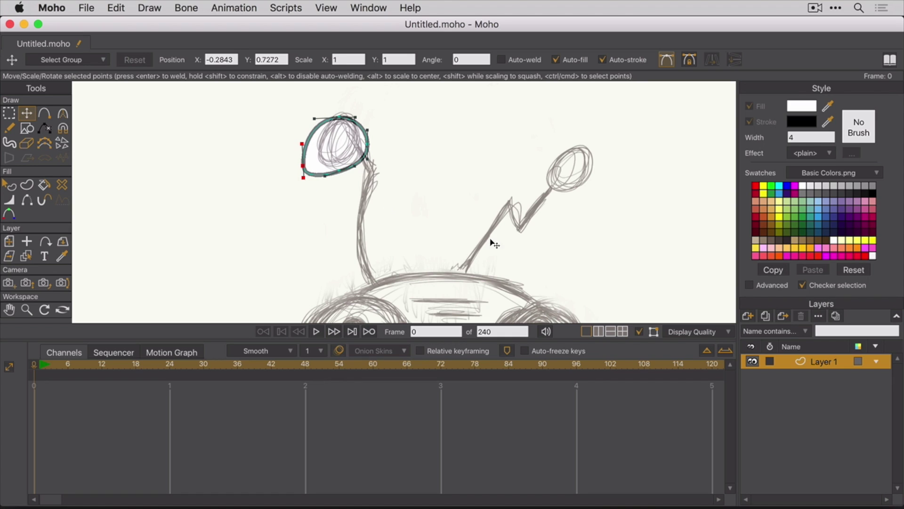
Set Moho's display quality to High.
{"action": "left_click", "coordinate": [639, 332]}
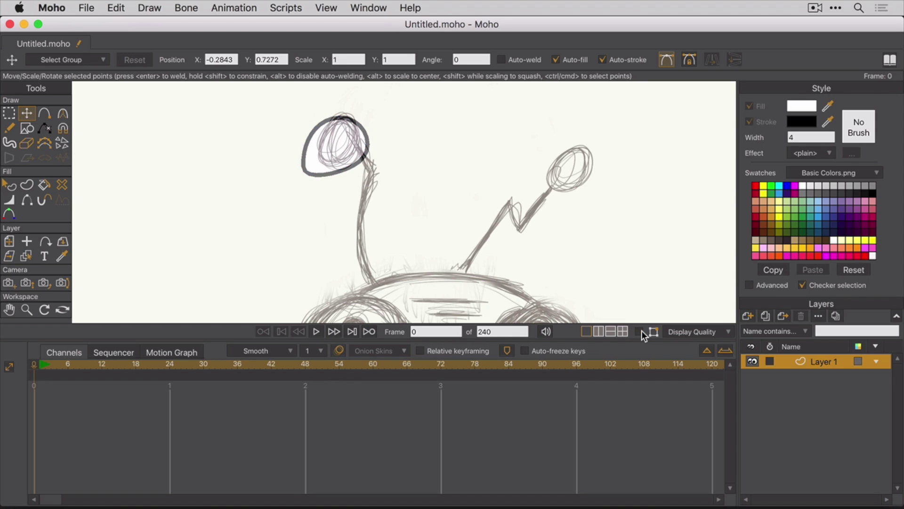
{"action": "left_click", "coordinate": [640, 331]}
{"action": "left_click", "coordinate": [730, 332]}
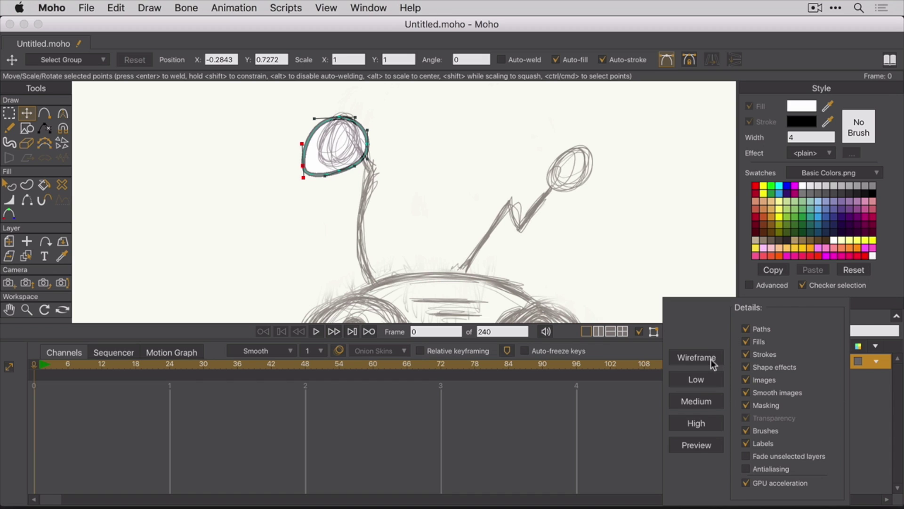
{"action": "left_click", "coordinate": [696, 445]}
{"action": "left_click", "coordinate": [696, 423]}
{"action": "left_click", "coordinate": [695, 401]}
{"action": "left_click", "coordinate": [694, 380]}
{"action": "left_click", "coordinate": [694, 361]}
{"action": "left_click", "coordinate": [708, 424]}
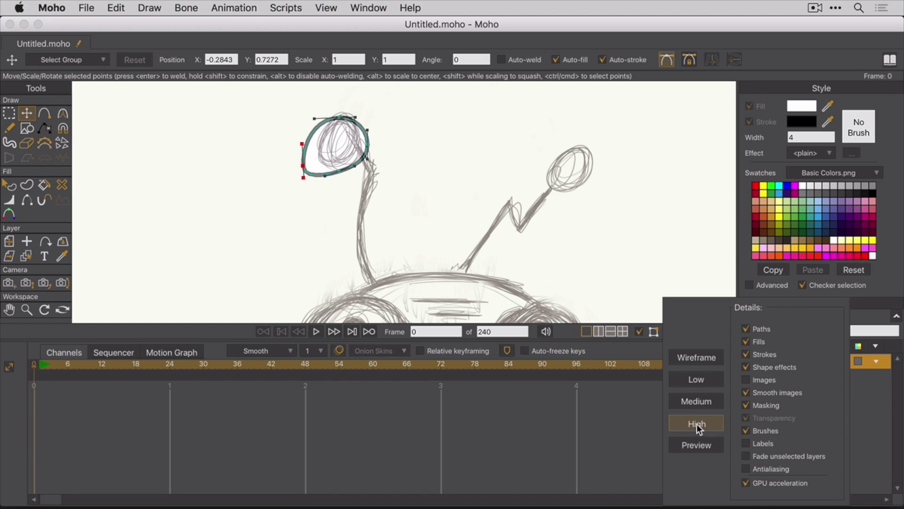
{"action": "left_click", "coordinate": [650, 337]}
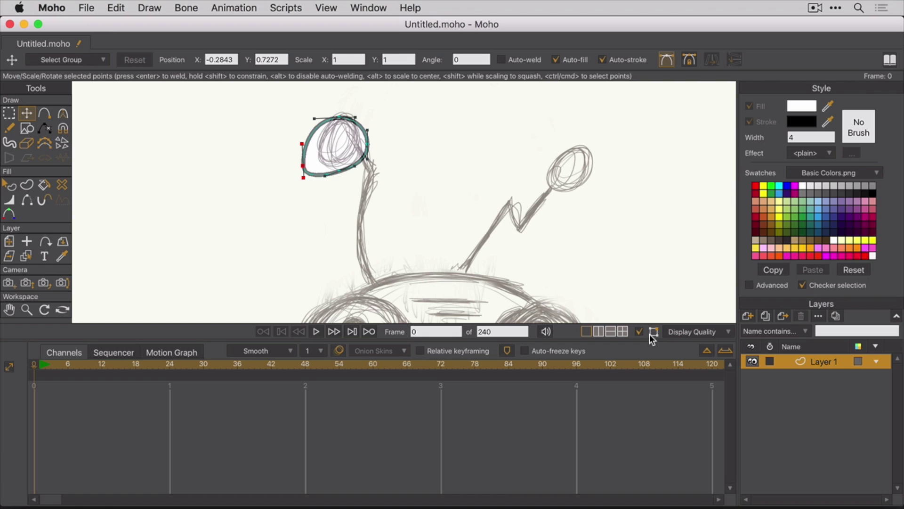
Add two new points on the oval's upper-left and lower-right curves.
{"action": "left_click", "coordinate": [48, 117]}
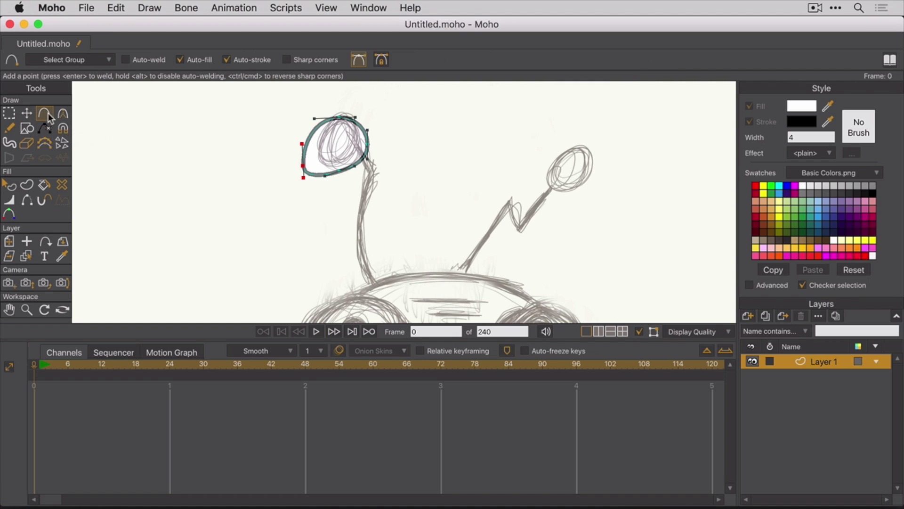
{"action": "left_click", "coordinate": [310, 136]}
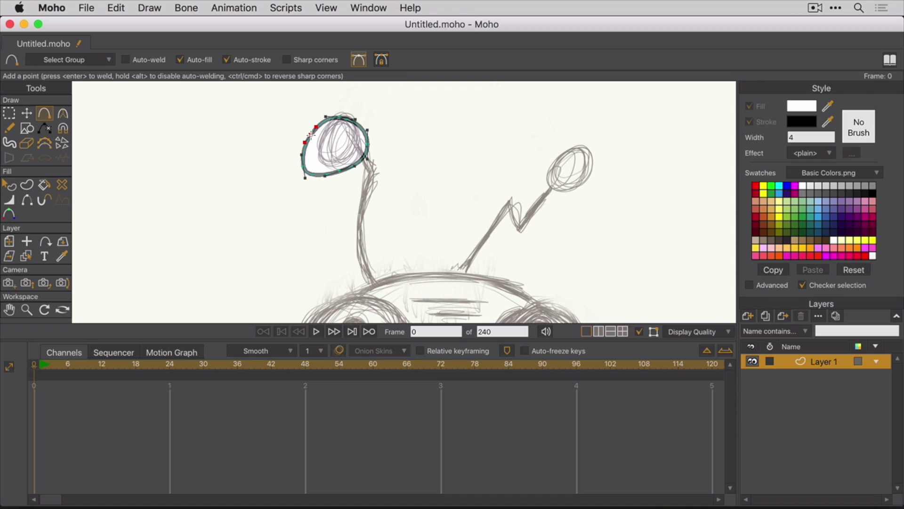
{"action": "left_click", "coordinate": [365, 162]}
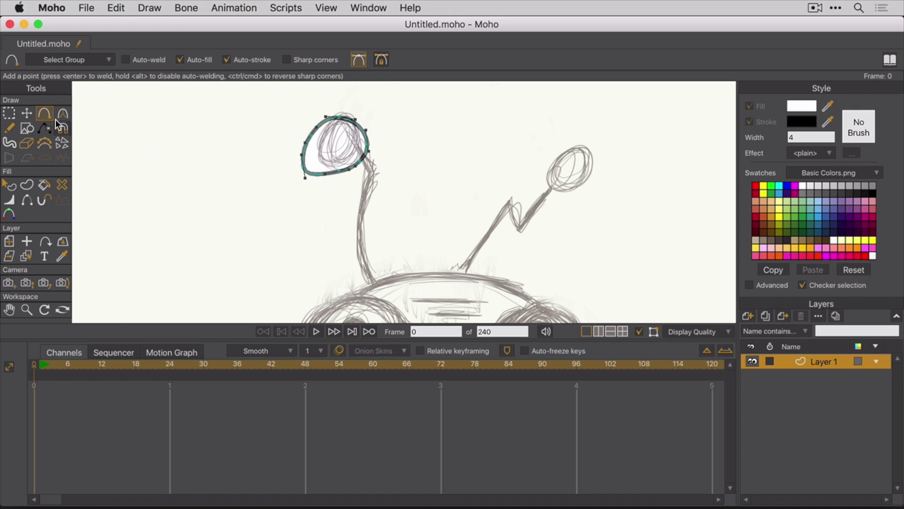
Drag the oval's points, including the stalk junction point, to fit the sketched tip.
{"action": "left_click", "coordinate": [27, 114]}
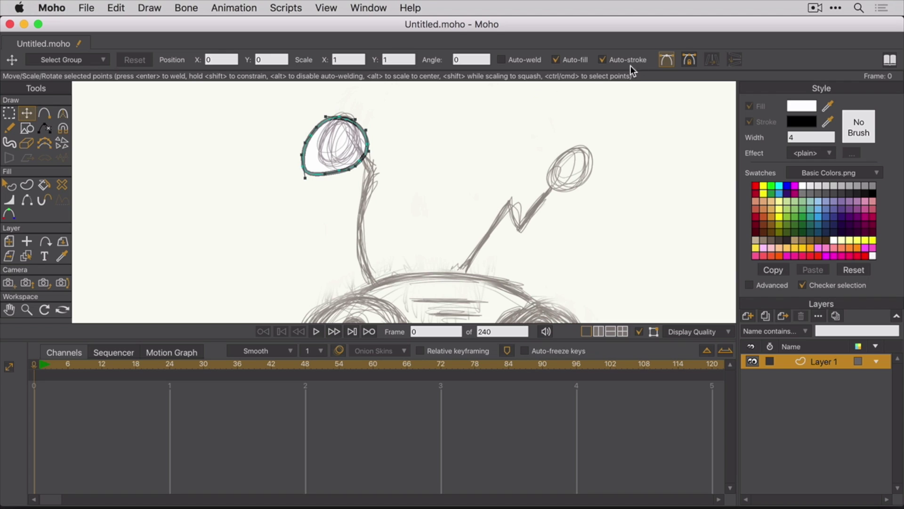
{"action": "left_click", "coordinate": [667, 60]}
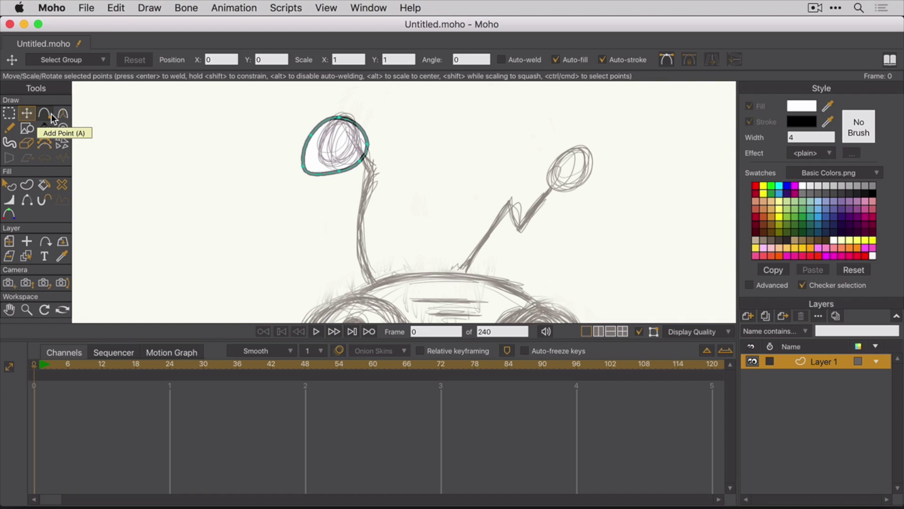
{"action": "left_click_drag", "start_coordinate": [310, 142], "coordinate": [357, 152]}
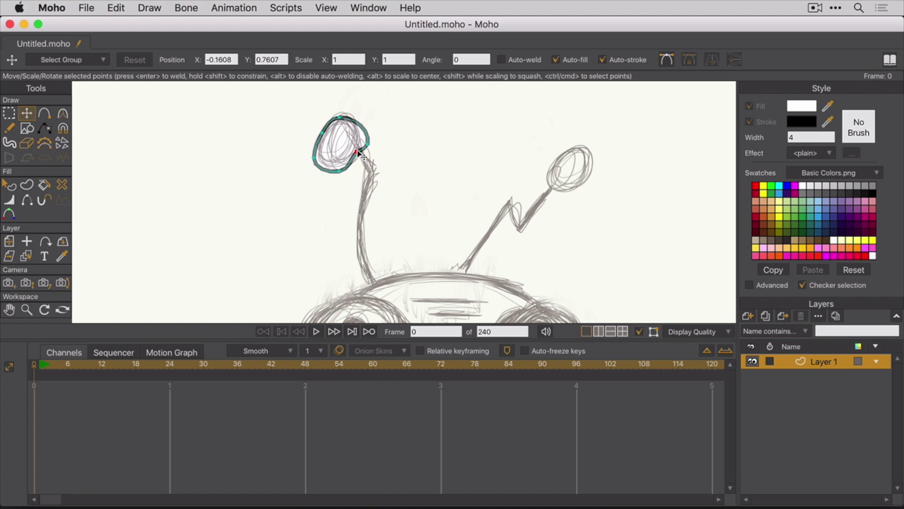
{"action": "left_click_drag", "start_coordinate": [339, 117], "coordinate": [351, 117]}
{"action": "left_click", "coordinate": [352, 116]}
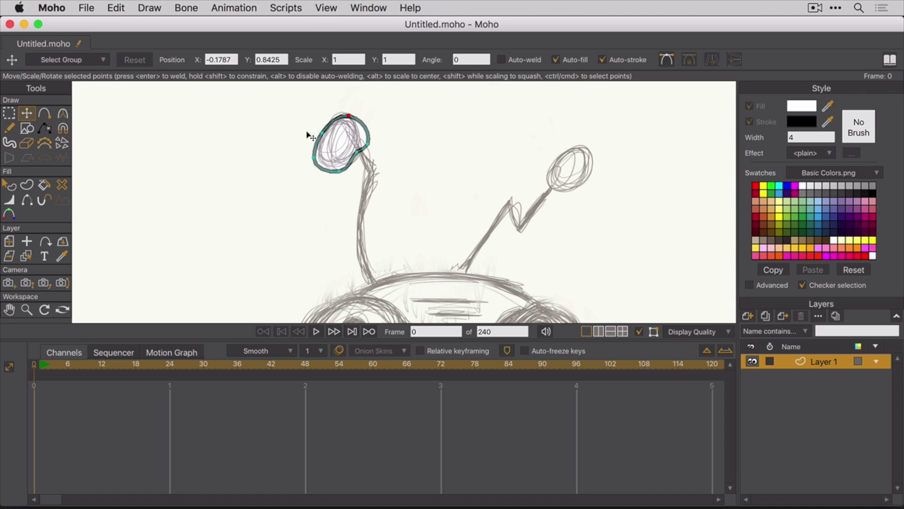
{"action": "left_click", "coordinate": [357, 151]}
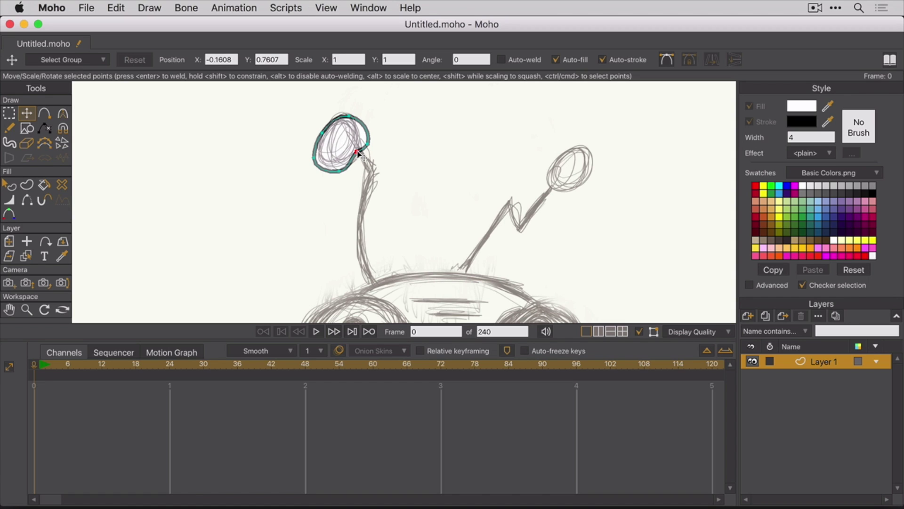
{"action": "left_click", "coordinate": [62, 115]}
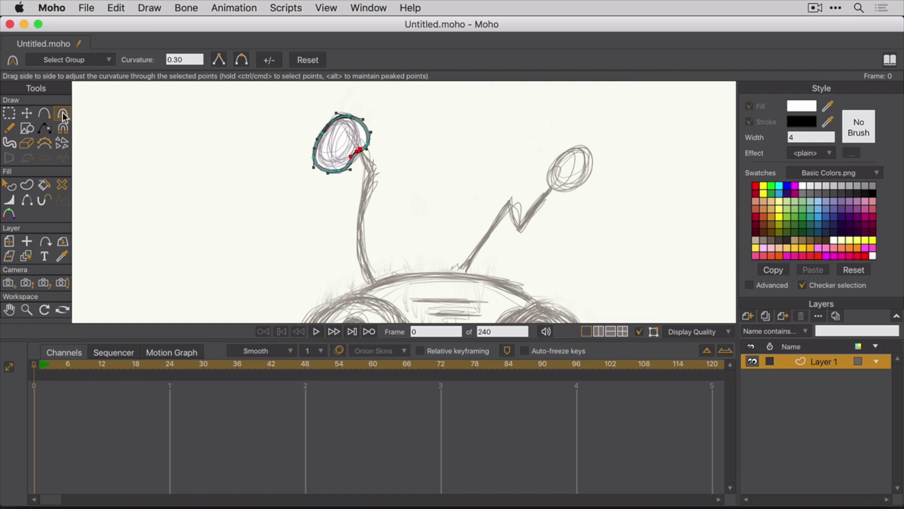
Make the junction point peaked, set curvature to 0.90, then ease it to about 0.8553.
{"action": "left_click", "coordinate": [219, 61]}
{"action": "left_click", "coordinate": [241, 60]}
{"action": "left_click", "coordinate": [219, 59]}
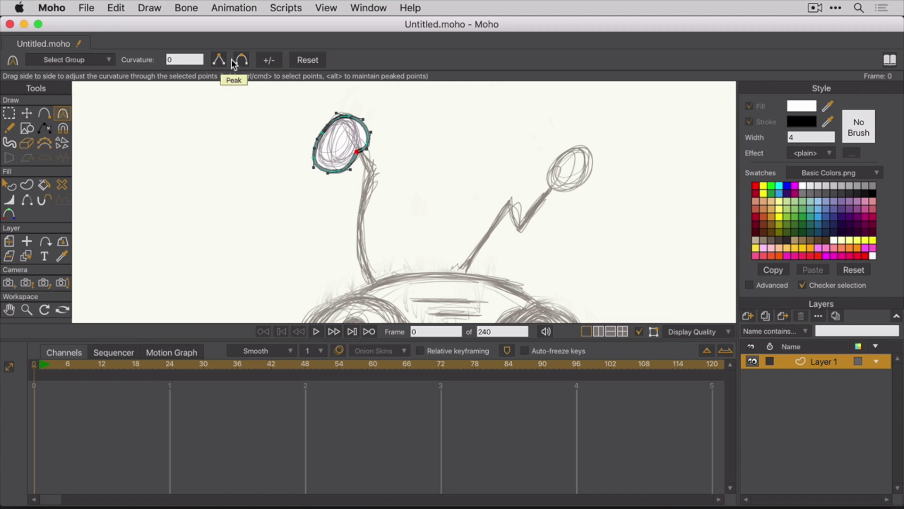
{"action": "left_click", "coordinate": [188, 58]}
{"action": "key", "text": "BackSpace"}
{"action": "type", "text": "0.90"}
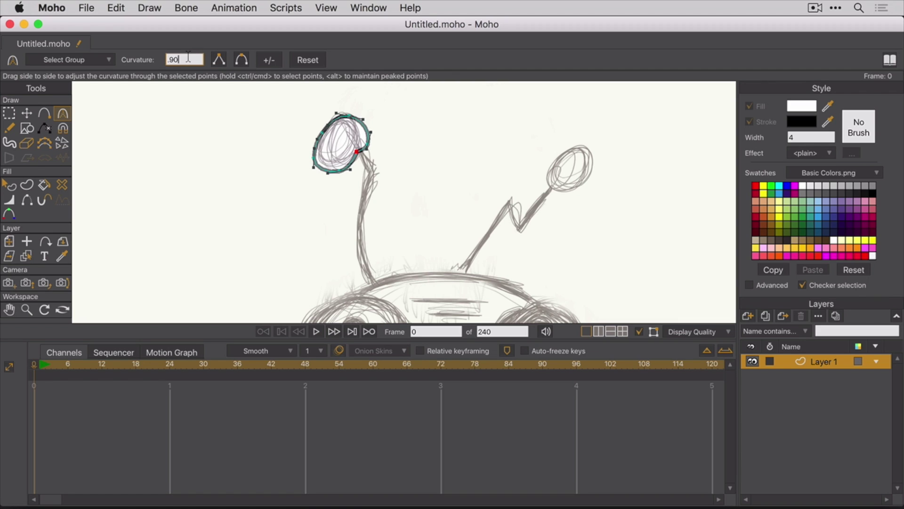
{"action": "key", "text": "Return"}
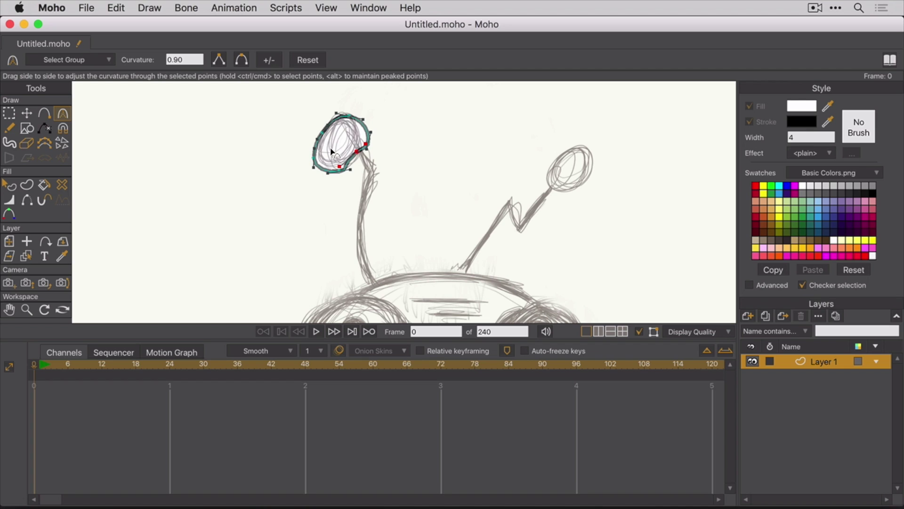
{"action": "left_click_drag", "start_coordinate": [337, 151], "coordinate": [327, 148]}
{"action": "key", "text": "t"}
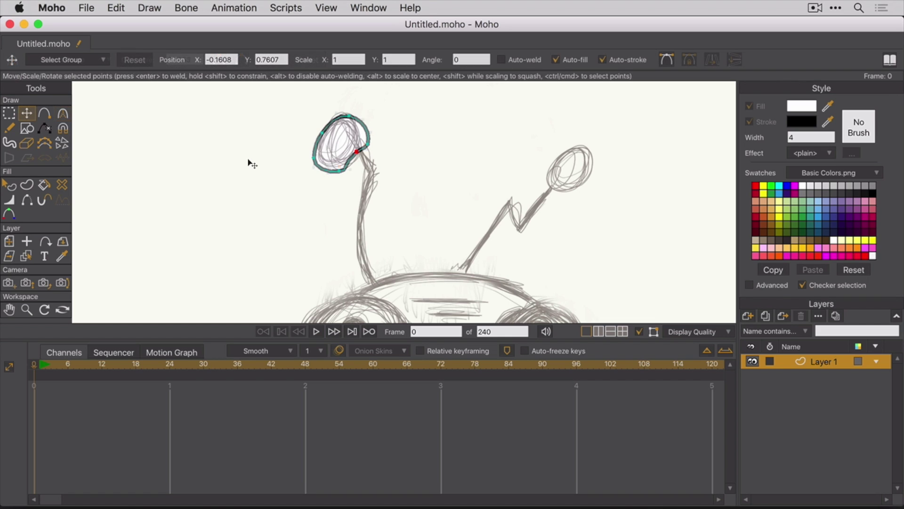
Delete the point causing the dent in the left antenna oval.
{"action": "left_click", "coordinate": [10, 113]}
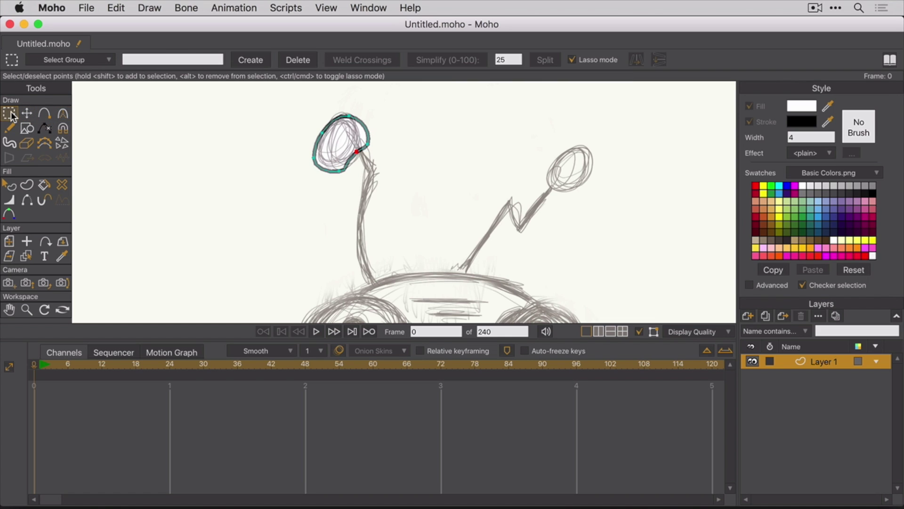
{"action": "left_click", "coordinate": [322, 133]}
{"action": "left_click", "coordinate": [356, 152]}
{"action": "key", "text": "Delete"}
Move the bottom point up-left and pull the right side inward to narrow the oval.
{"action": "left_click", "coordinate": [33, 111]}
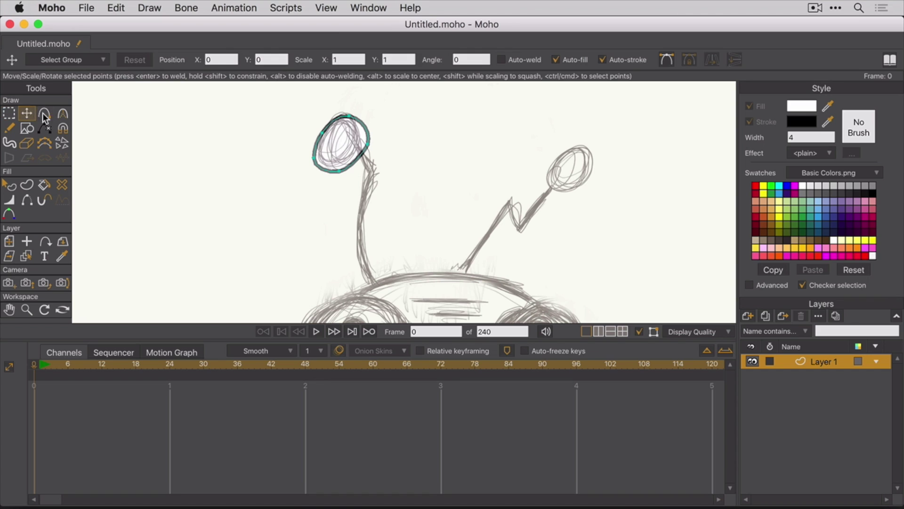
{"action": "left_click", "coordinate": [339, 166]}
{"action": "left_click_drag", "start_coordinate": [339, 166], "coordinate": [318, 157]}
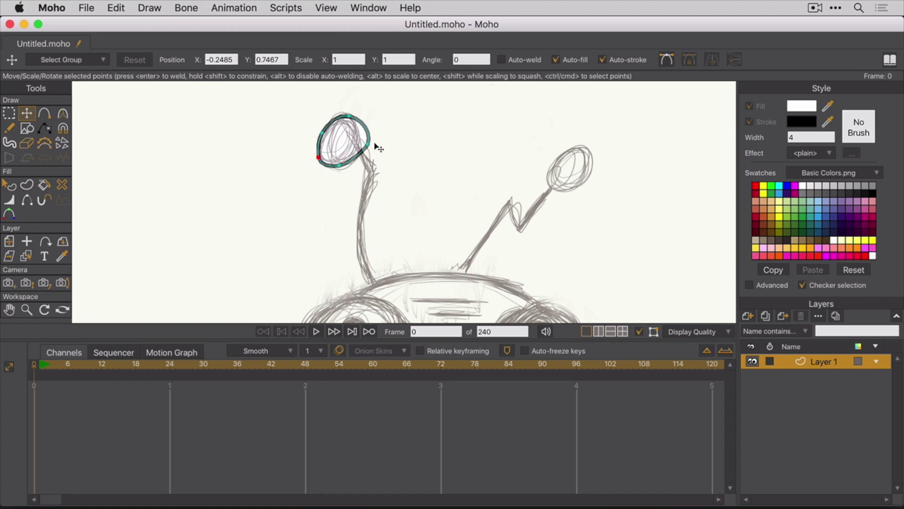
{"action": "mouse_move", "coordinate": [367, 144]}
{"action": "left_mouse_down"}
{"action": "mouse_move", "coordinate": [362, 137]}
{"action": "mouse_move", "coordinate": [357, 146]}
{"action": "left_mouse_up"}
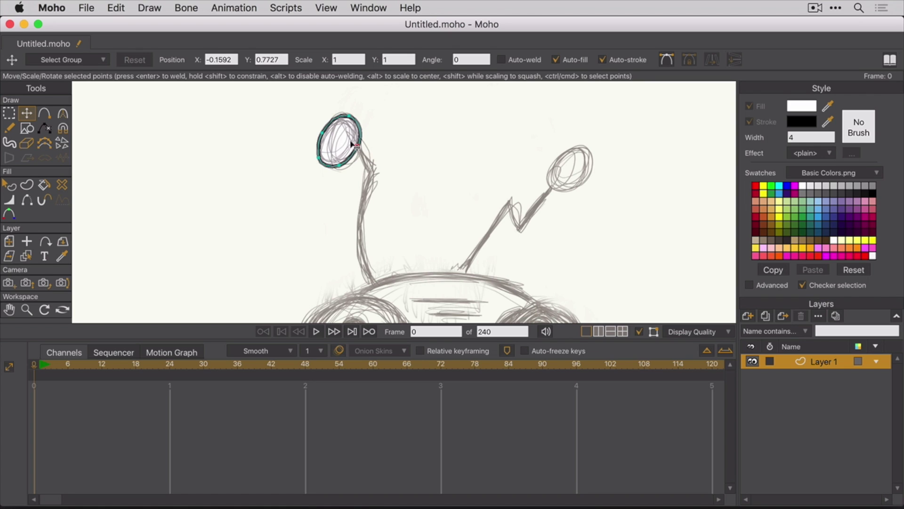
{"action": "left_click", "coordinate": [323, 131]}
Draw an ellipse over the right antenna tip and drag its left, right, bottom and upper-right points to fit.
{"action": "left_click", "coordinate": [26, 129]}
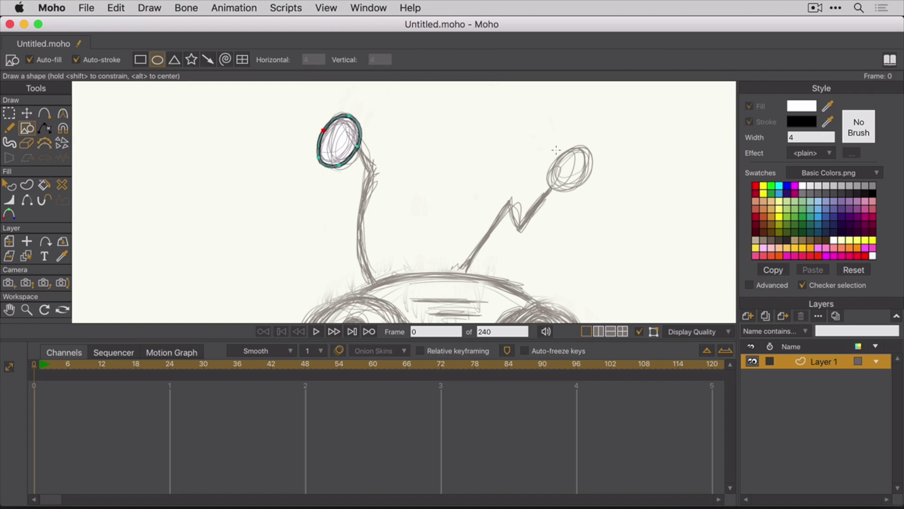
{"action": "left_click_drag", "start_coordinate": [556, 149], "coordinate": [608, 189]}
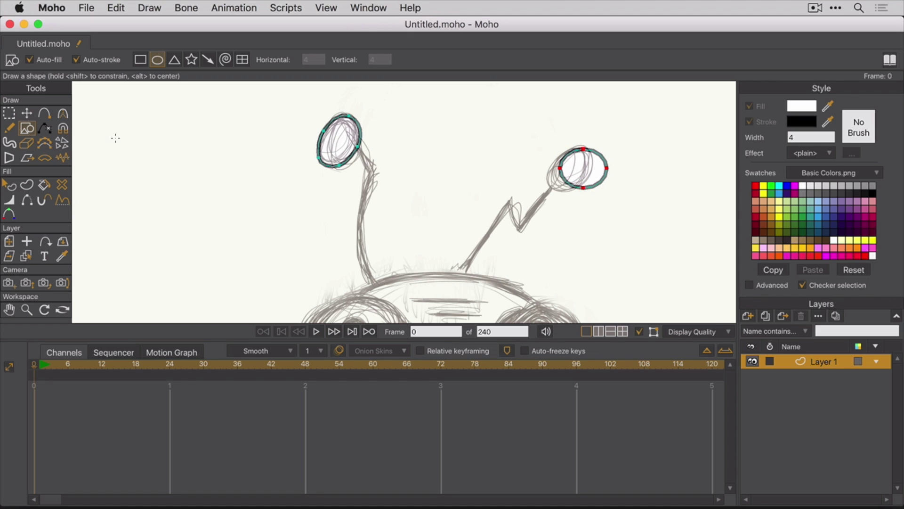
{"action": "left_click", "coordinate": [27, 113]}
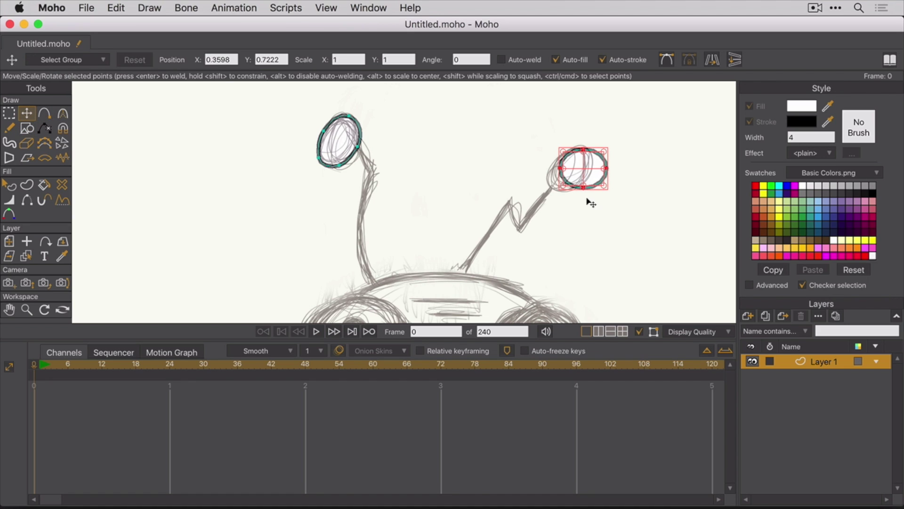
{"action": "left_click", "coordinate": [560, 168]}
{"action": "left_click_drag", "start_coordinate": [560, 168], "coordinate": [551, 179]}
{"action": "left_click_drag", "start_coordinate": [606, 168], "coordinate": [579, 151]}
{"action": "left_click_drag", "start_coordinate": [584, 188], "coordinate": [570, 190]}
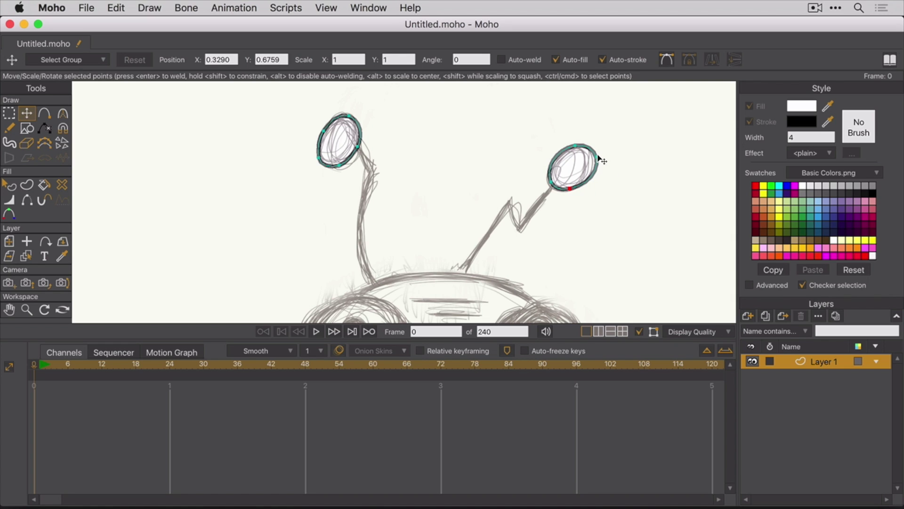
{"action": "left_click_drag", "start_coordinate": [598, 158], "coordinate": [596, 156]}
{"action": "left_click", "coordinate": [12, 129]}
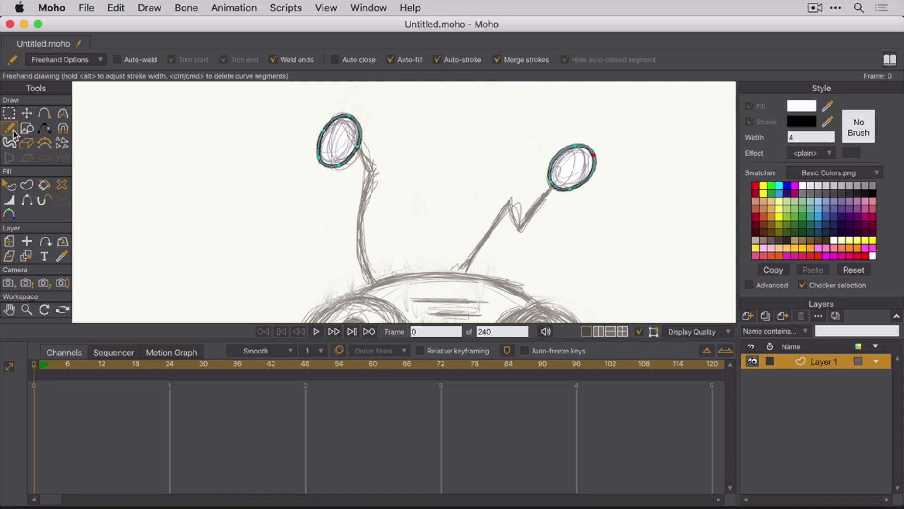
Turn off start/end taper and pressure width, then draw the left stalk from oval to head.
{"action": "left_click", "coordinate": [99, 60]}
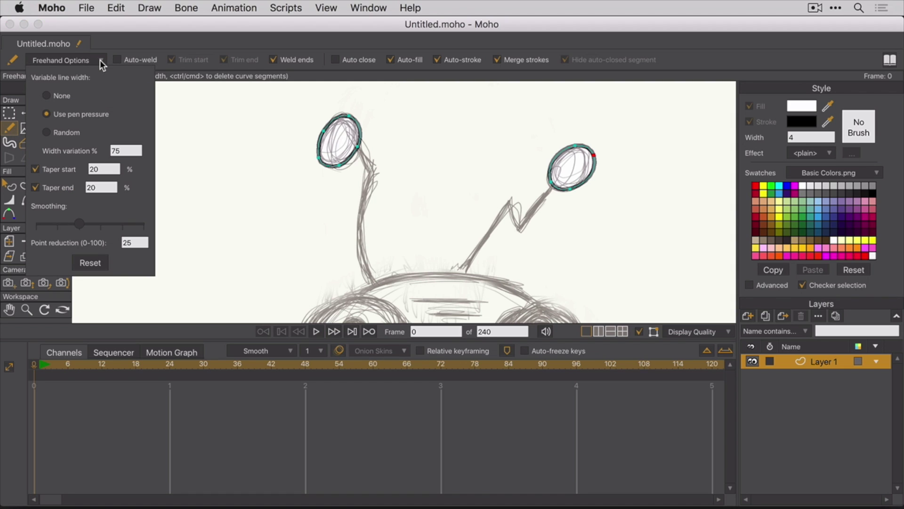
{"action": "left_click", "coordinate": [33, 169]}
{"action": "left_click", "coordinate": [35, 187]}
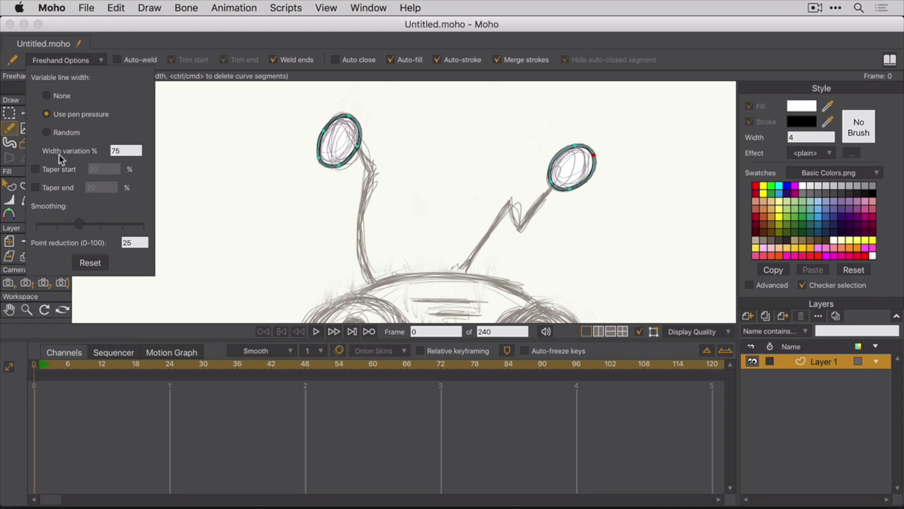
{"action": "left_click", "coordinate": [46, 98]}
{"action": "left_click", "coordinate": [80, 60]}
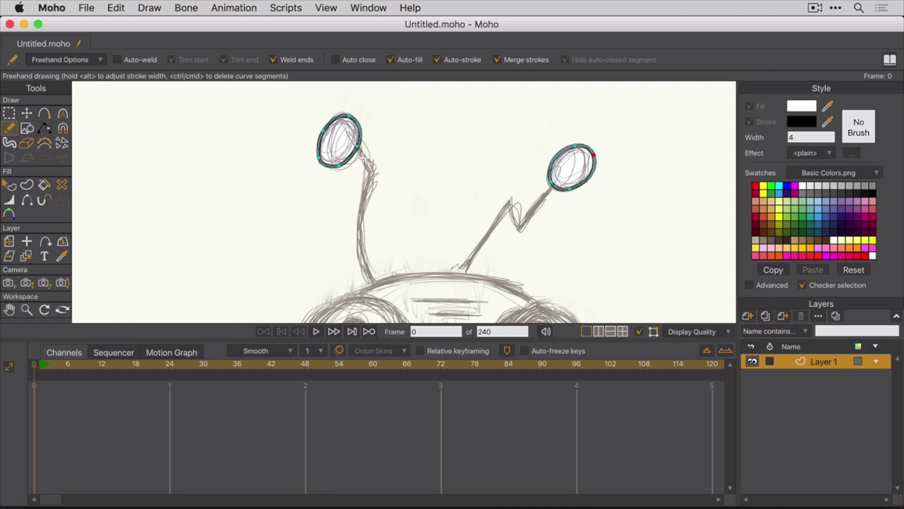
{"action": "mouse_move", "coordinate": [363, 157]}
{"action": "left_mouse_down"}
{"action": "mouse_move", "coordinate": [371, 182]}
{"action": "mouse_move", "coordinate": [359, 264]}
{"action": "mouse_move", "coordinate": [377, 284]}
{"action": "left_mouse_up"}
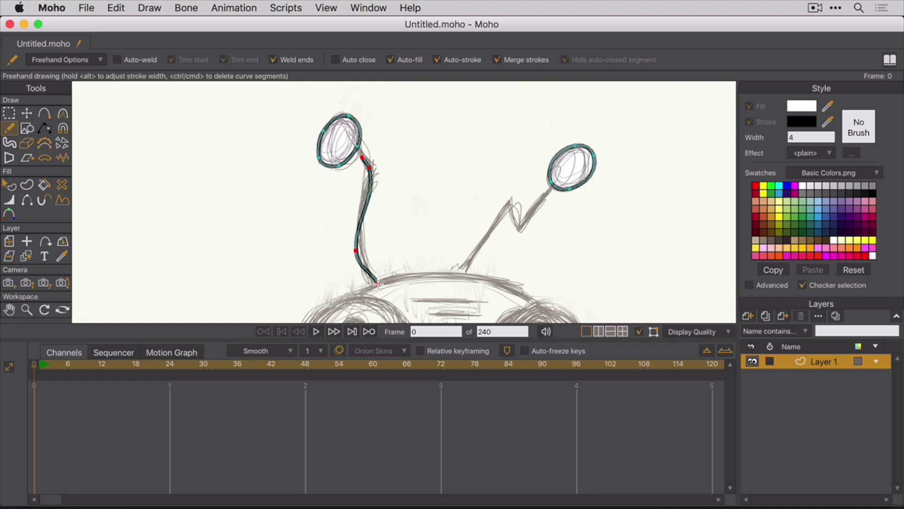
{"action": "left_click", "coordinate": [29, 119]}
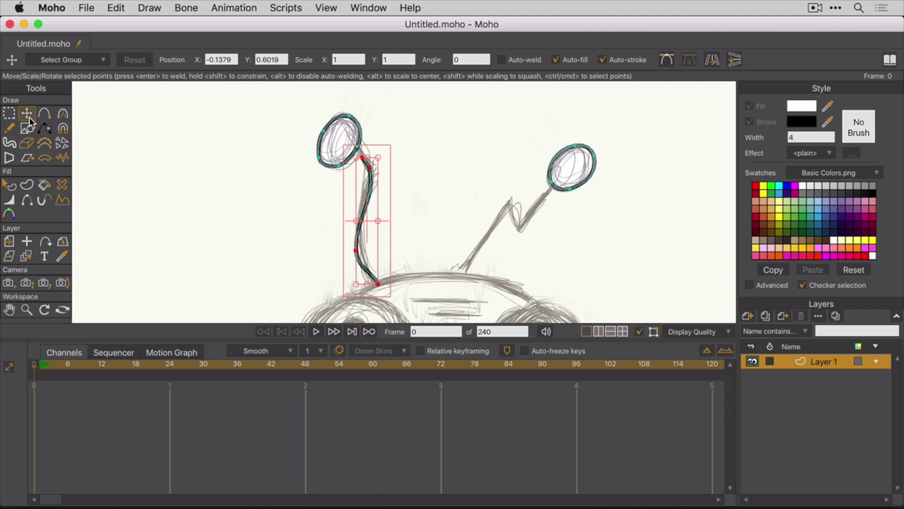
Move the left stalk's top point onto the oval's edge and select the joined shape.
{"action": "left_click", "coordinate": [362, 158]}
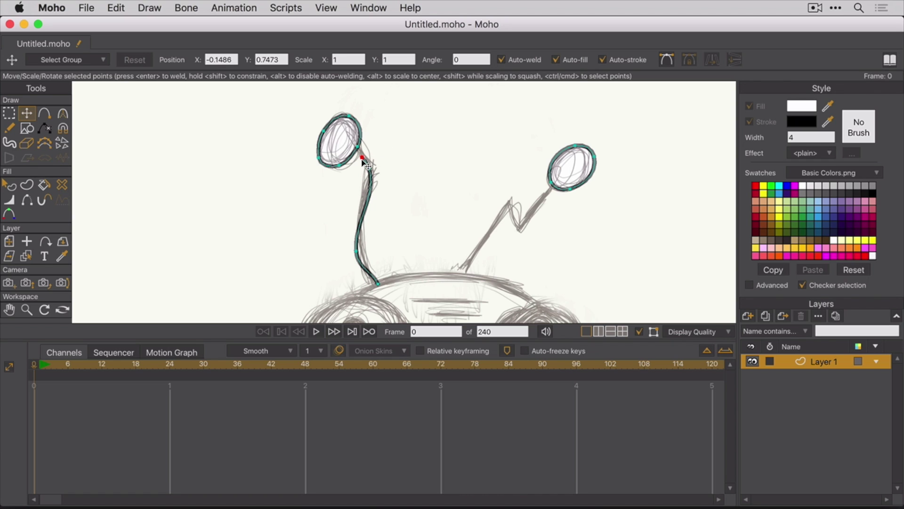
{"action": "left_click_drag", "start_coordinate": [363, 159], "coordinate": [354, 160]}
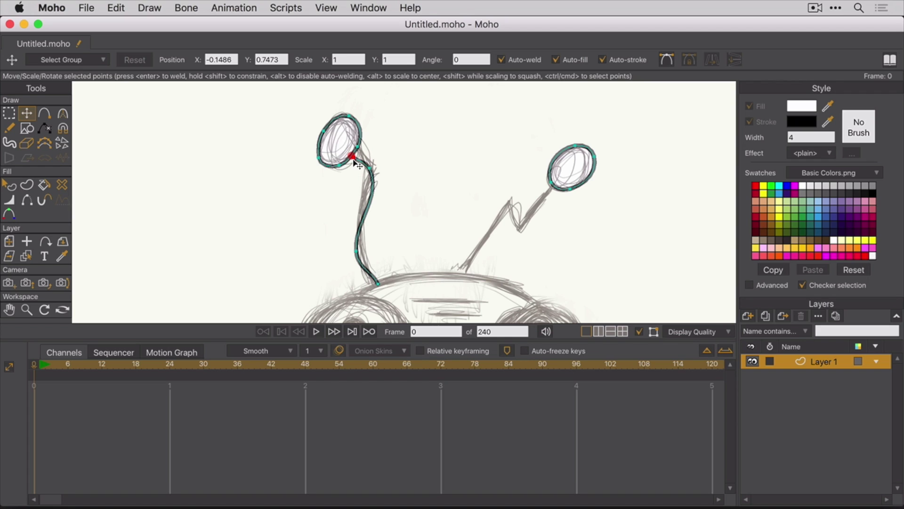
{"action": "left_click_drag", "start_coordinate": [357, 164], "coordinate": [356, 166]}
{"action": "double_click", "coordinate": [353, 162]}
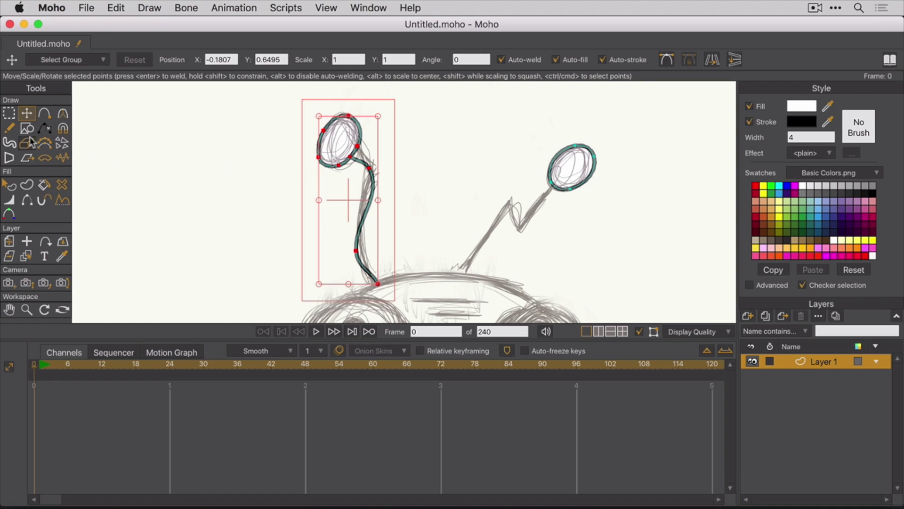
{"action": "left_click", "coordinate": [12, 128]}
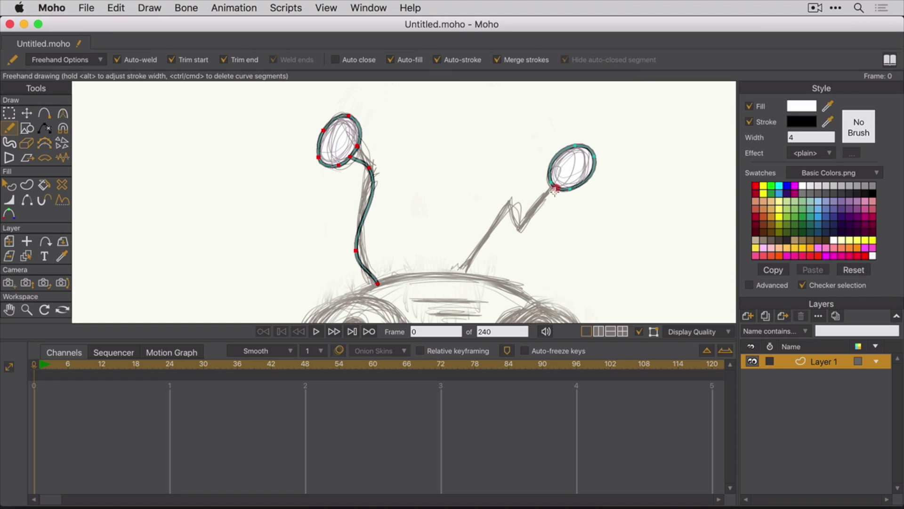
Draw the zigzag right stalk from the right oval to the head and turn off Checker selection.
{"action": "mouse_move", "coordinate": [558, 189]}
{"action": "left_mouse_down"}
{"action": "mouse_move", "coordinate": [518, 231]}
{"action": "mouse_move", "coordinate": [508, 213]}
{"action": "mouse_move", "coordinate": [455, 273]}
{"action": "left_mouse_up"}
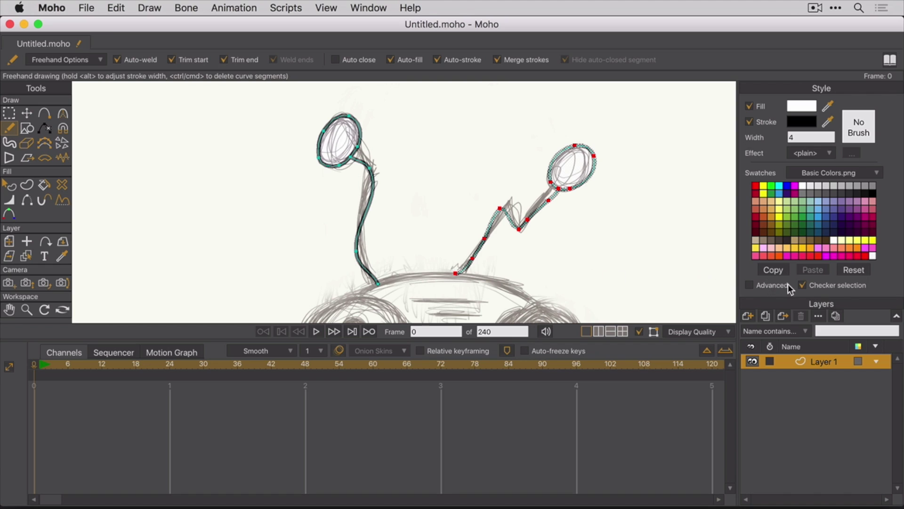
{"action": "left_click", "coordinate": [802, 285]}
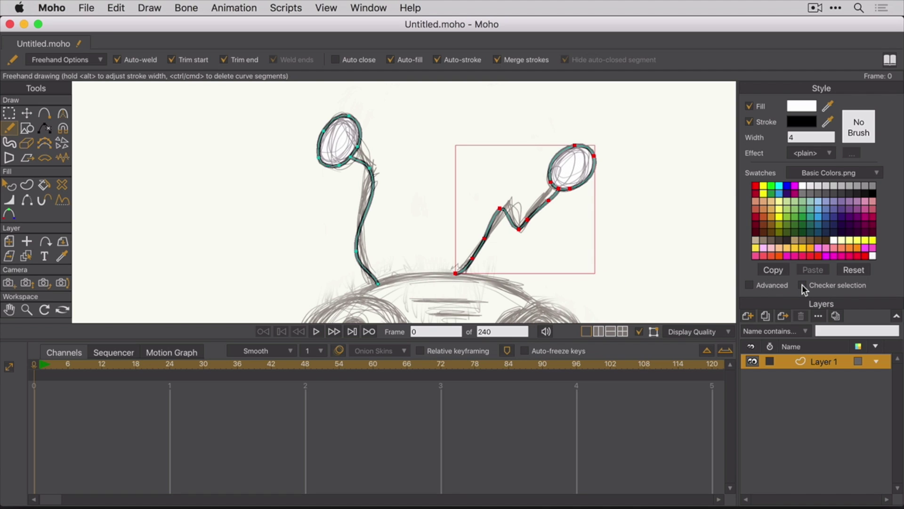
Shift the right antenna stroke back into place and lower its zigzag corner point.
{"action": "left_click", "coordinate": [28, 115]}
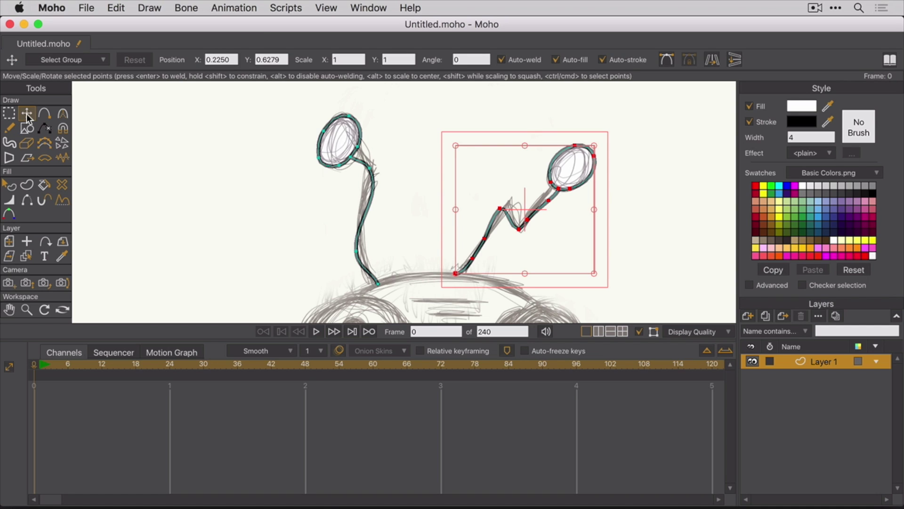
{"action": "mouse_move", "coordinate": [592, 145]}
{"action": "left_mouse_down"}
{"action": "mouse_move", "coordinate": [612, 176]}
{"action": "mouse_move", "coordinate": [598, 182]}
{"action": "mouse_move", "coordinate": [583, 155]}
{"action": "left_mouse_up"}
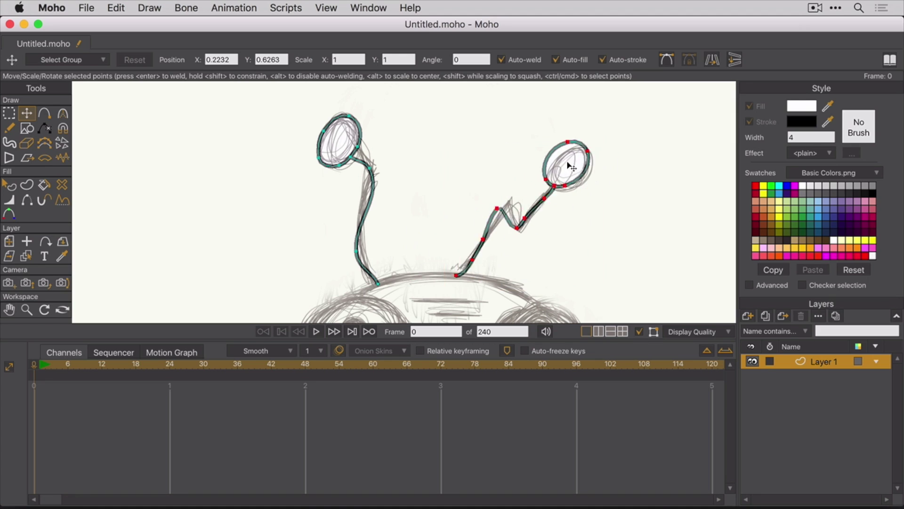
{"action": "left_click_drag", "start_coordinate": [546, 139], "coordinate": [580, 186]}
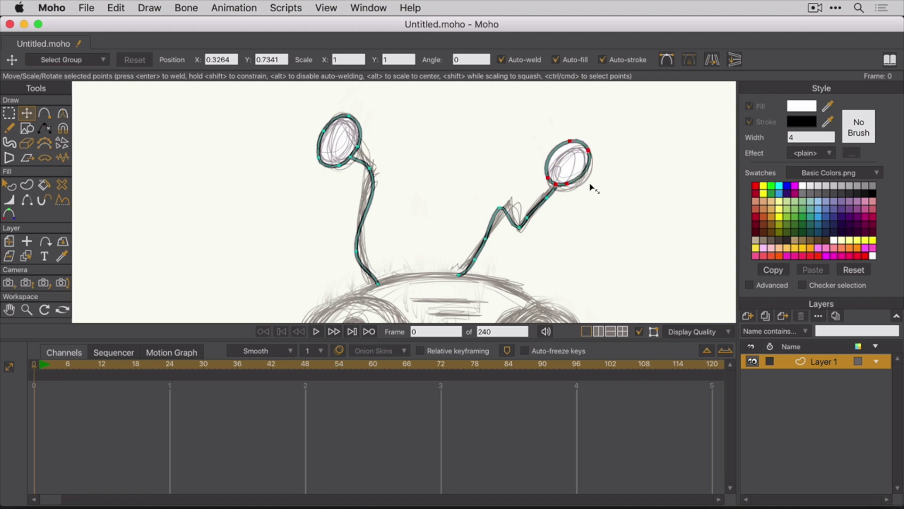
{"action": "left_click_drag", "start_coordinate": [520, 228], "coordinate": [508, 204]}
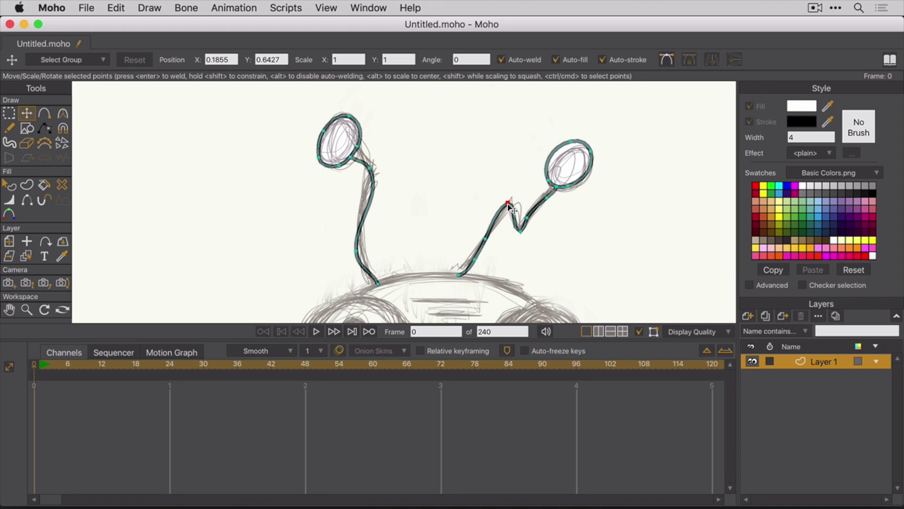
Adjust the left stalk's middle and bottom points and pull a point up to the left loop's top.
{"action": "left_click_drag", "start_coordinate": [356, 250], "coordinate": [359, 247]}
{"action": "left_click_drag", "start_coordinate": [378, 284], "coordinate": [375, 284]}
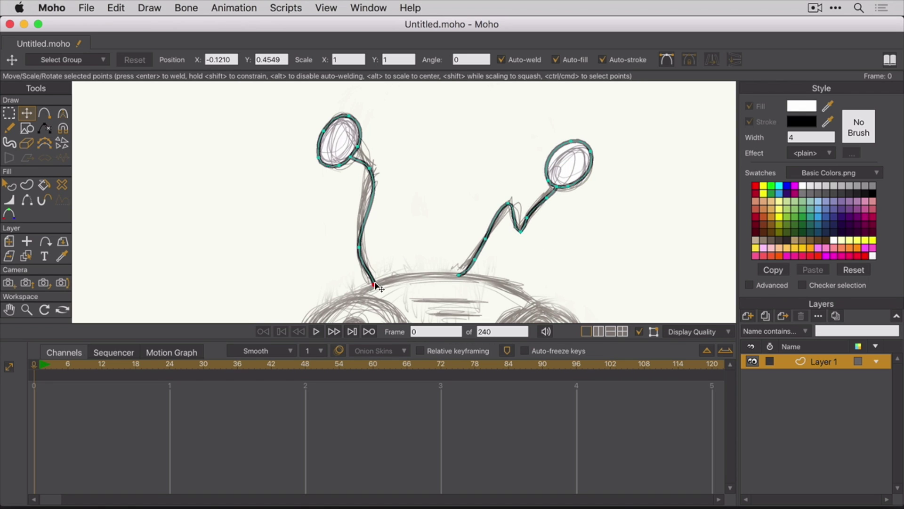
{"action": "left_click", "coordinate": [354, 157]}
{"action": "left_click_drag", "start_coordinate": [358, 160], "coordinate": [327, 133]}
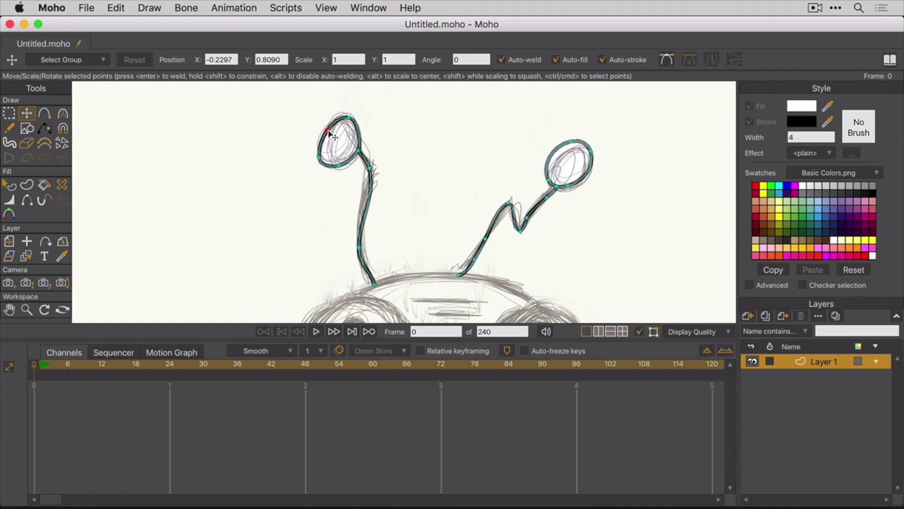
Reposition the right stalk's bottom point and nudge the zigzag's lower corner left.
{"action": "left_click", "coordinate": [458, 271]}
{"action": "mouse_move", "coordinate": [459, 272]}
{"action": "left_mouse_down"}
{"action": "mouse_move", "coordinate": [475, 252]}
{"action": "mouse_move", "coordinate": [467, 272]}
{"action": "left_mouse_up"}
{"action": "left_click_drag", "start_coordinate": [520, 232], "coordinate": [518, 234]}
{"action": "left_click", "coordinate": [44, 113]}
{"action": "left_click", "coordinate": [62, 113]}
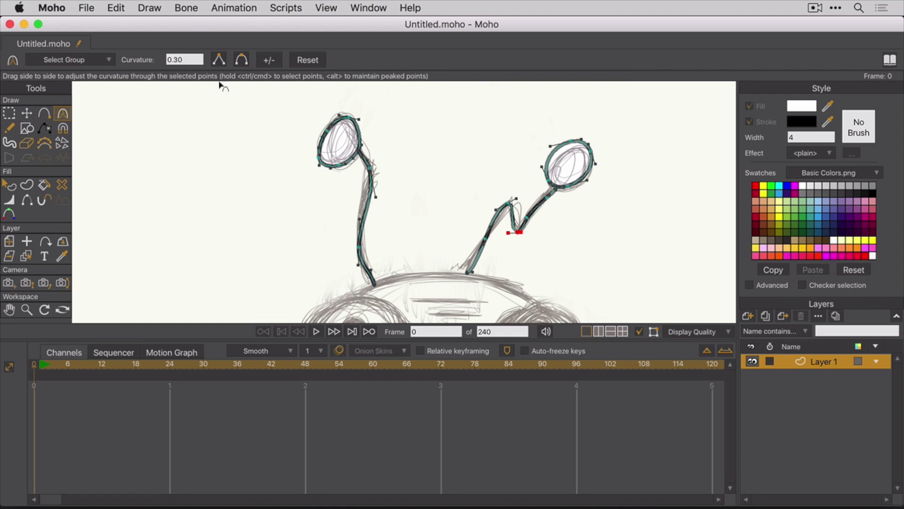
{"action": "key", "text": "t"}
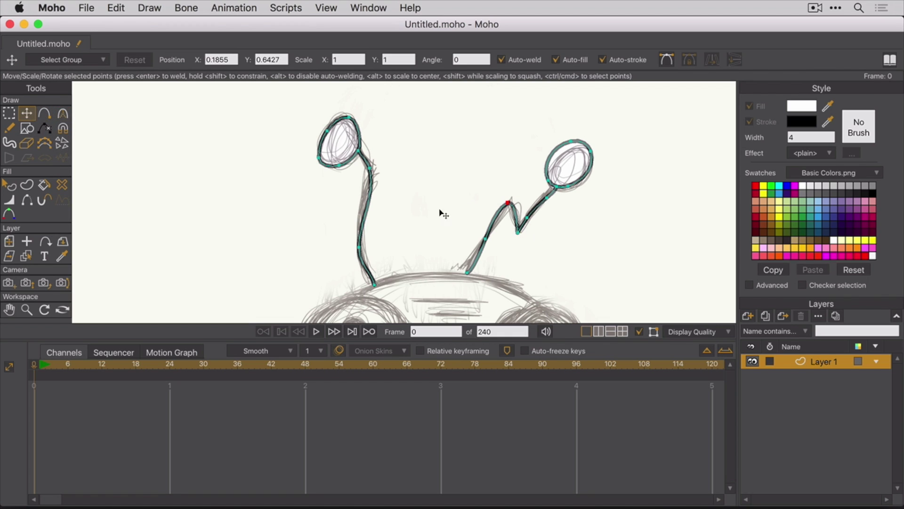
{"action": "key", "text": "c"}
{"action": "left_click", "coordinate": [27, 114]}
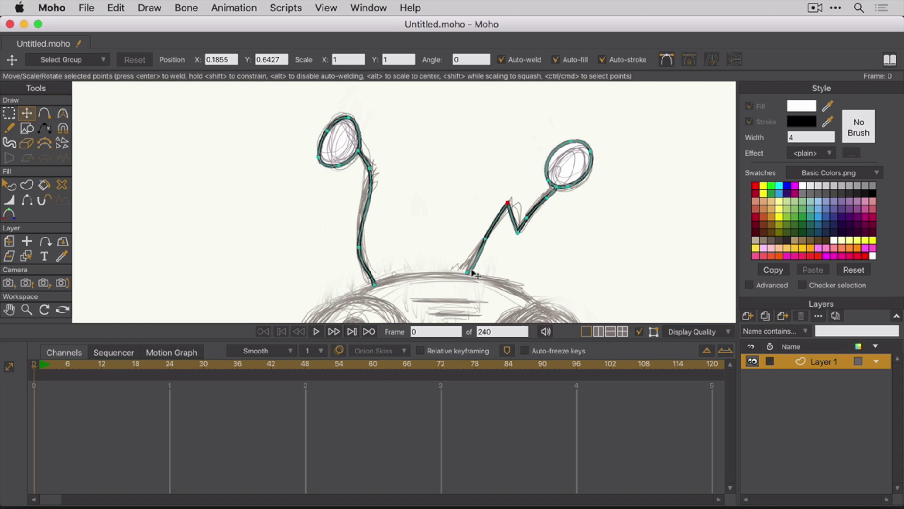
{"action": "left_click_drag", "start_coordinate": [469, 272], "coordinate": [468, 277]}
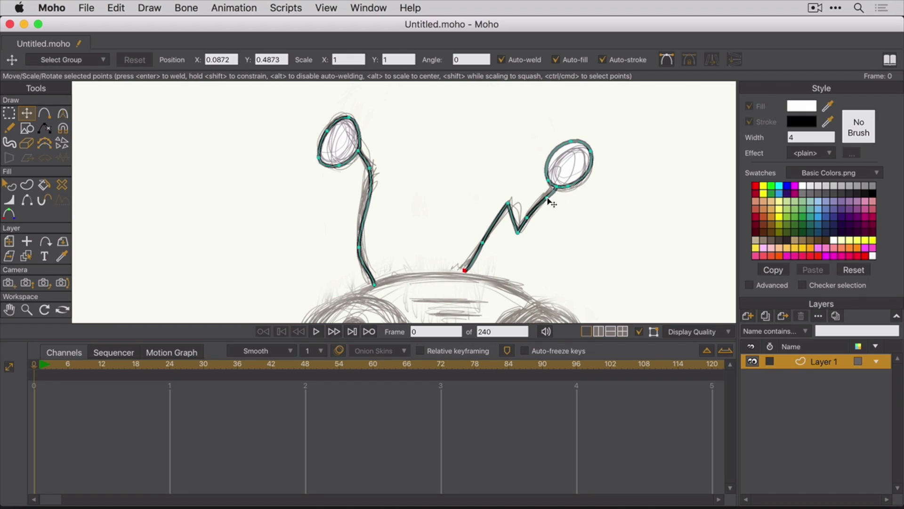
Select the zigzag corner point and the top points of the right oval.
{"action": "left_click", "coordinate": [546, 197]}
{"action": "left_click", "coordinate": [568, 142]}
{"action": "left_click", "coordinate": [575, 142], "text": "shift"}
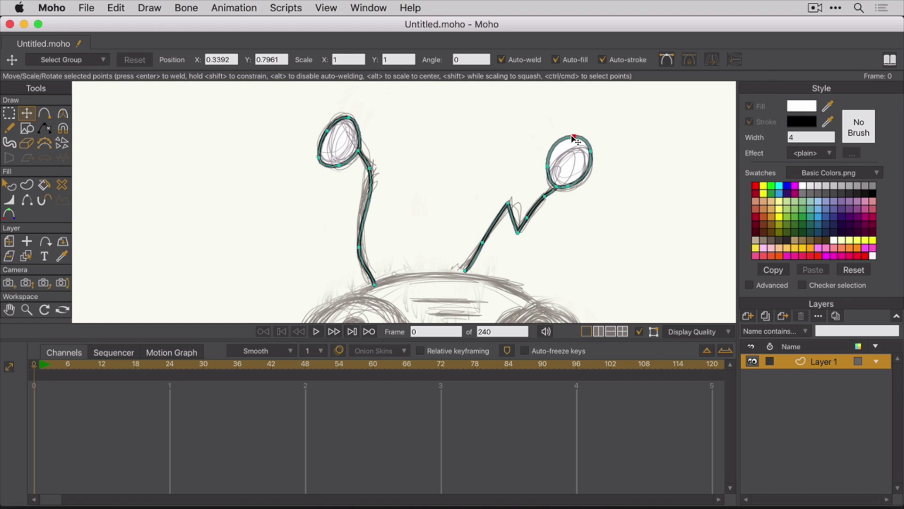
{"action": "left_click", "coordinate": [585, 144], "text": "shift"}
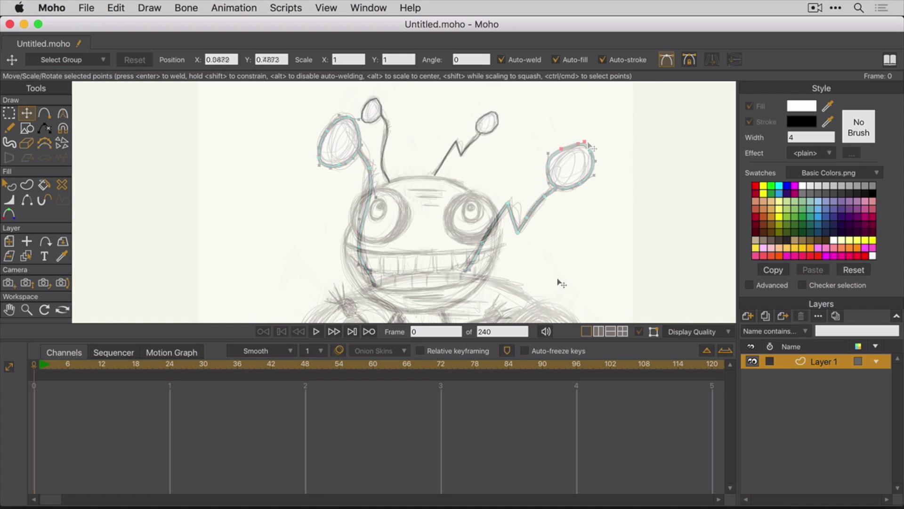